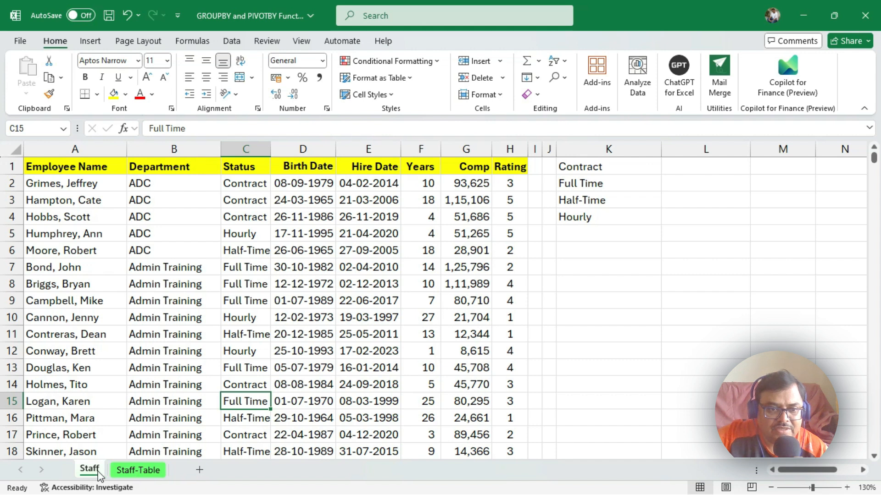
# - Examine each column of the staff data, from Employee Name and Department through Comp and Rating
pyautogui.click(97, 154)
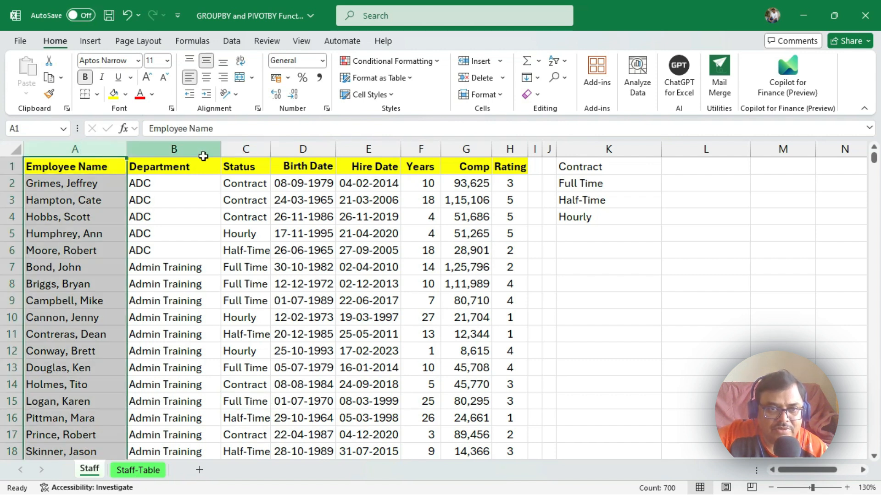
pyautogui.click(203, 155)
pyautogui.click(240, 151)
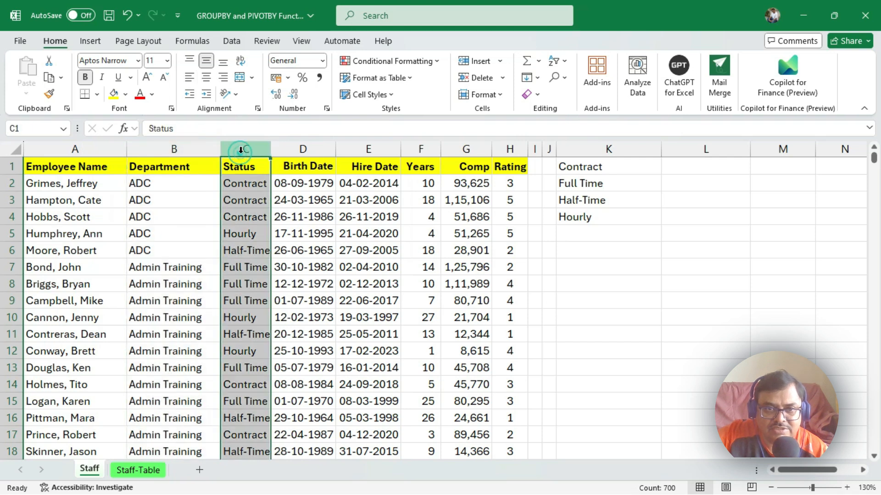
pyautogui.click(304, 154)
pyautogui.click(369, 151)
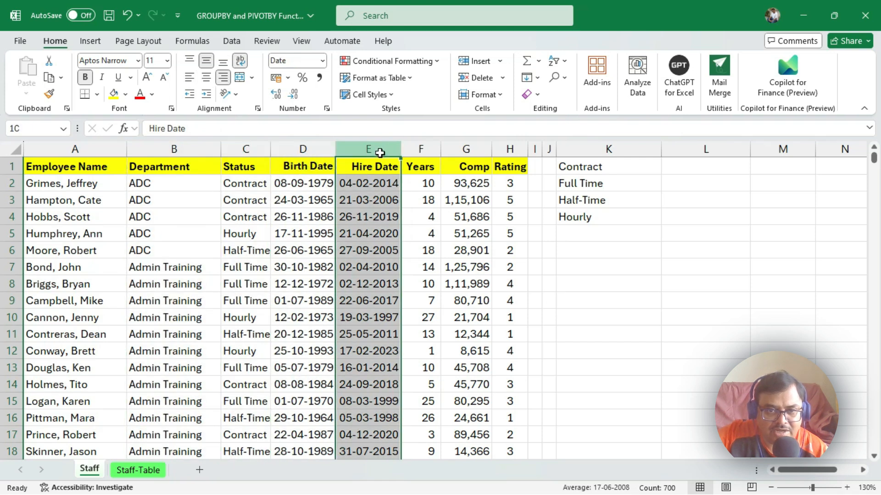
pyautogui.click(424, 152)
pyautogui.click(469, 158)
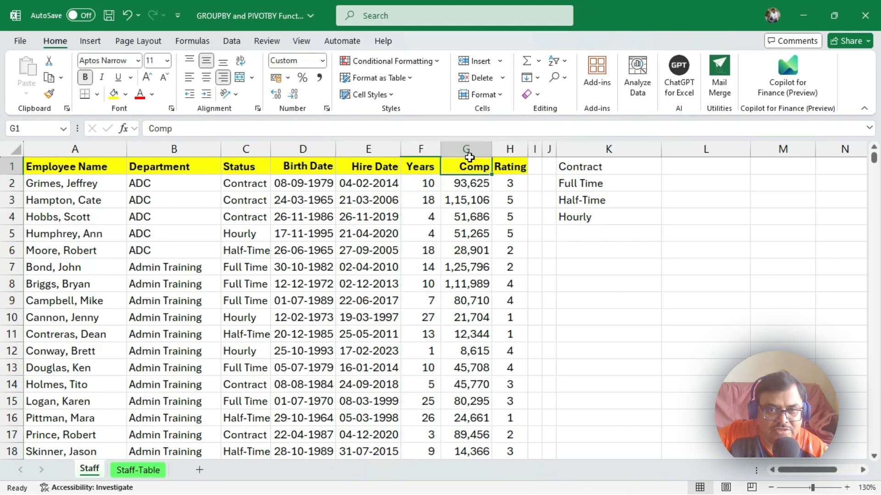
pyautogui.click(466, 150)
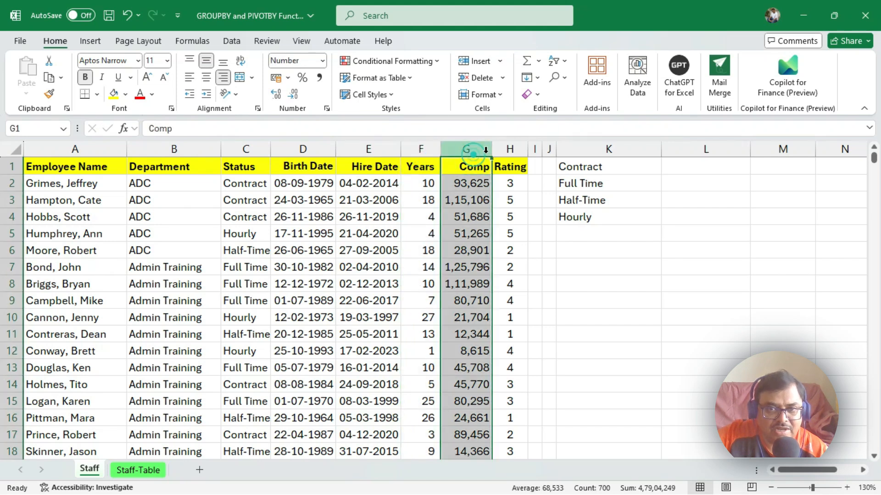
pyautogui.click(510, 149)
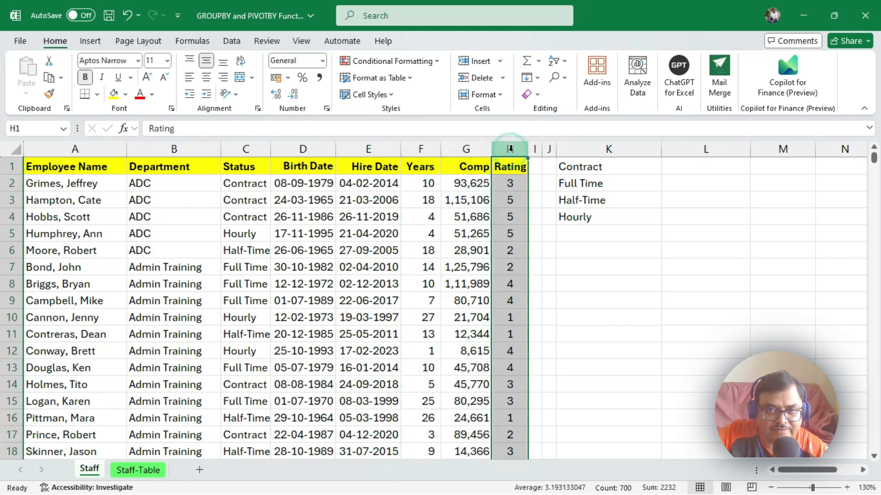
# - Review the list of employment statuses in K1:K4
pyautogui.click(598, 166)
pyautogui.click(600, 183)
pyautogui.click(601, 201)
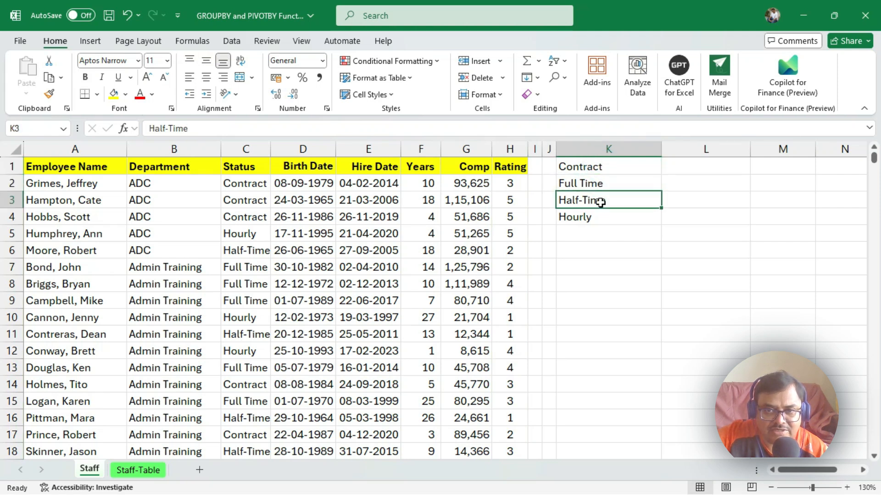
pyautogui.click(600, 168)
pyautogui.click(599, 184)
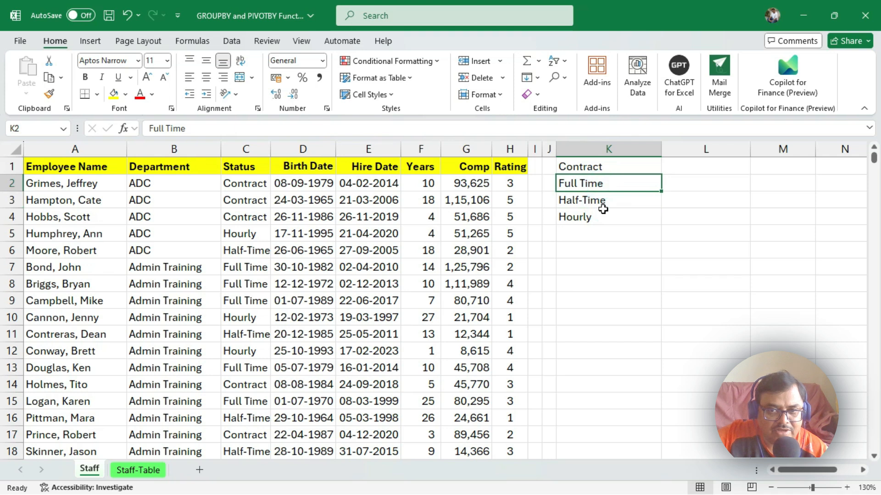
pyautogui.click(602, 200)
pyautogui.click(604, 222)
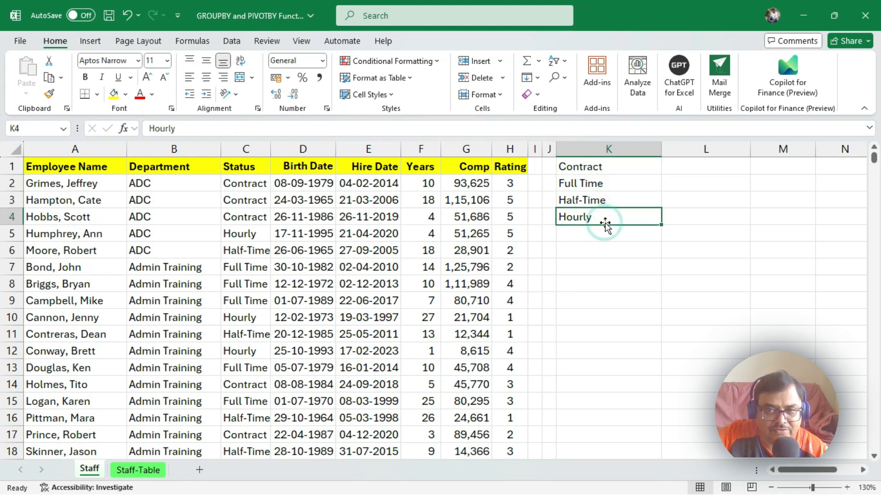
# - In L1, enter a COUNTIF formula counting the Status range C2:C700 against the criteria in K1:K4
pyautogui.click(683, 167)
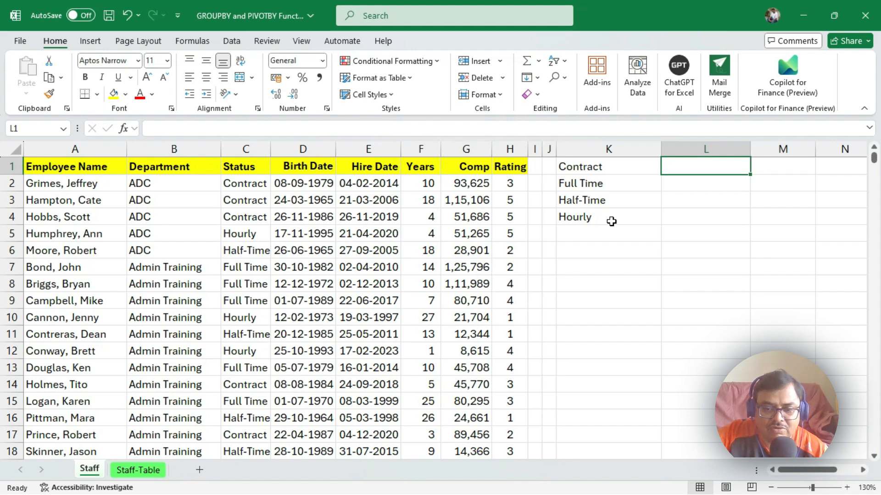
pyautogui.write('=')
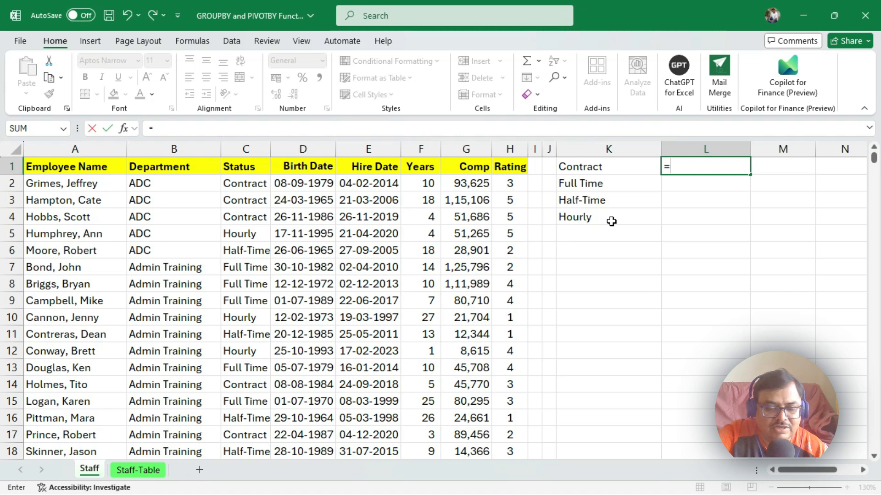
pyautogui.write('countif')
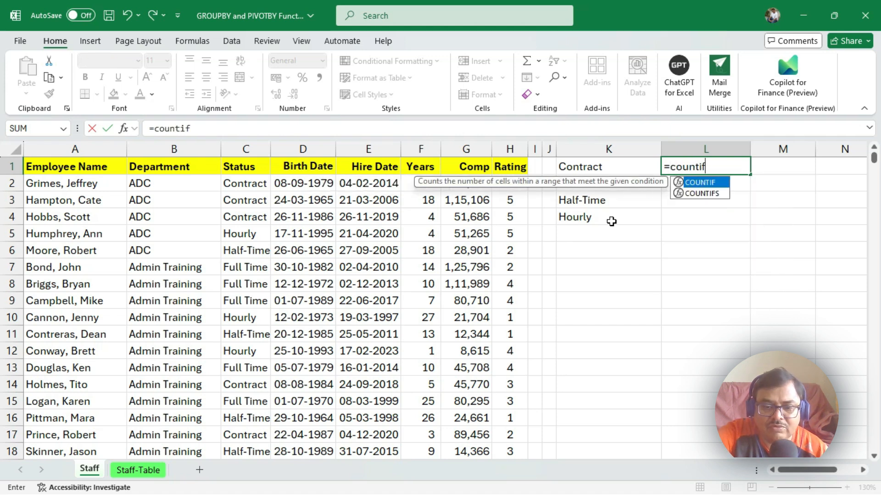
pyautogui.write('(')
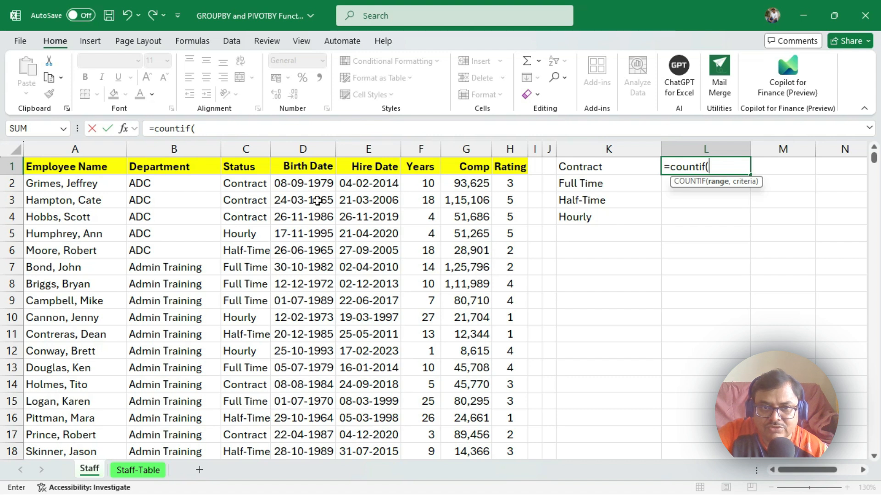
pyautogui.click(247, 185)
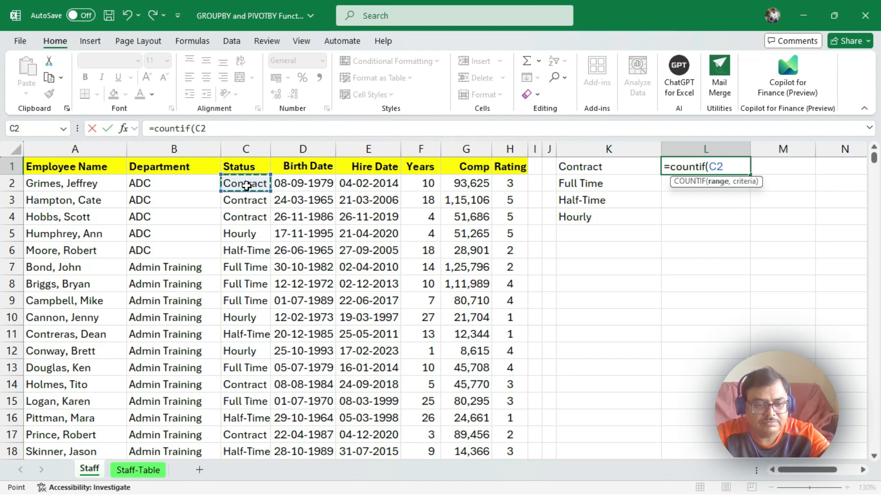
pyautogui.hotkey('ctrl', 'shift', 'Down')
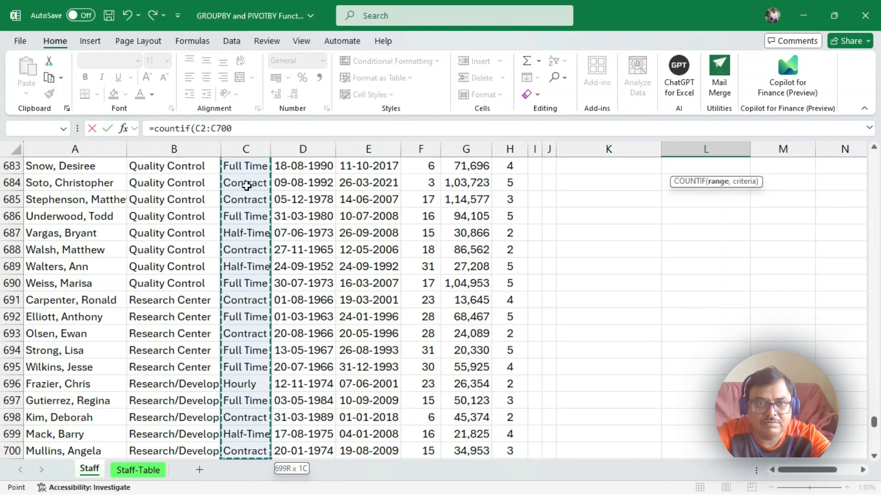
pyautogui.hotkey('ctrl', 'BackSpace')
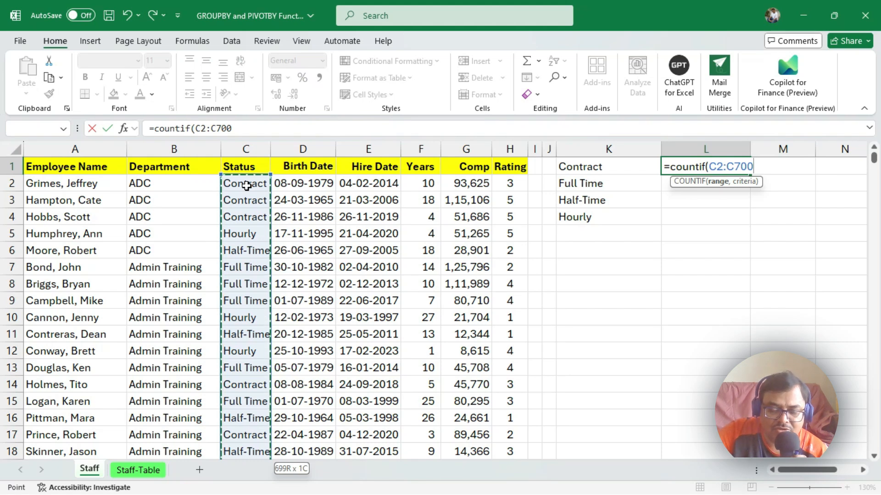
pyautogui.write(',')
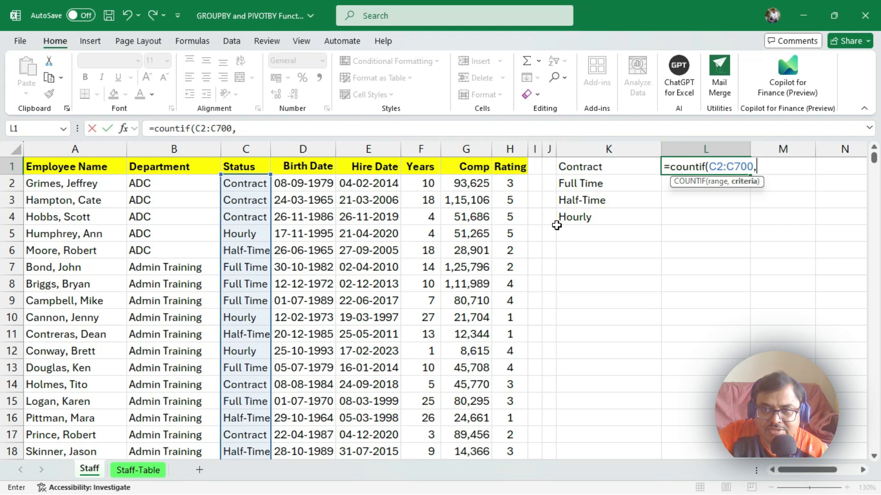
pyautogui.moveTo(596, 167); pyautogui.dragTo(599, 216)
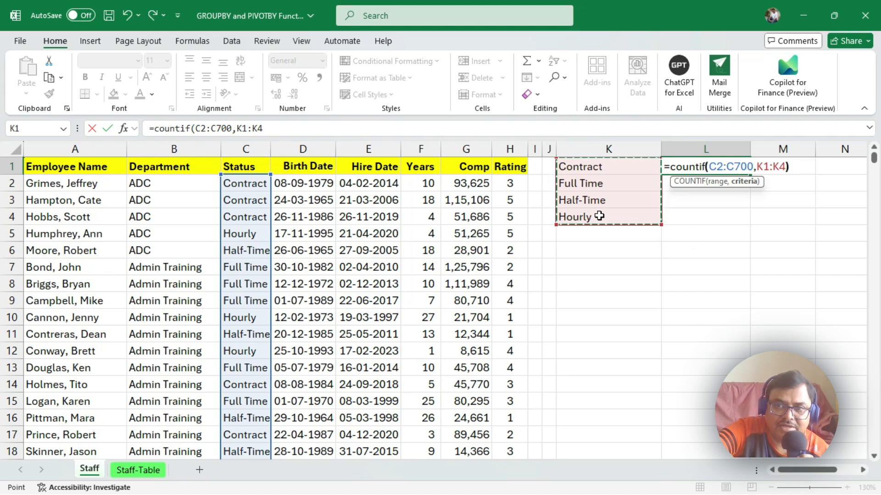
pyautogui.write(')')
pyautogui.press('Return')
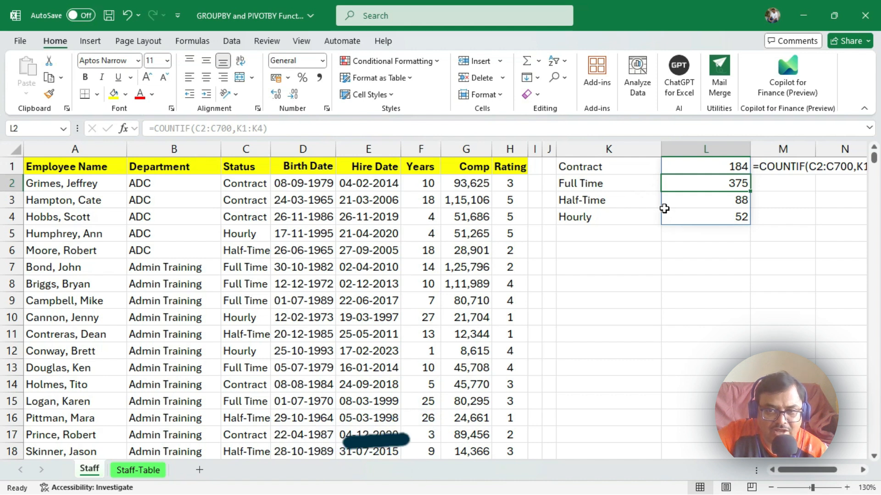
pyautogui.moveTo(713, 166); pyautogui.dragTo(712, 216)
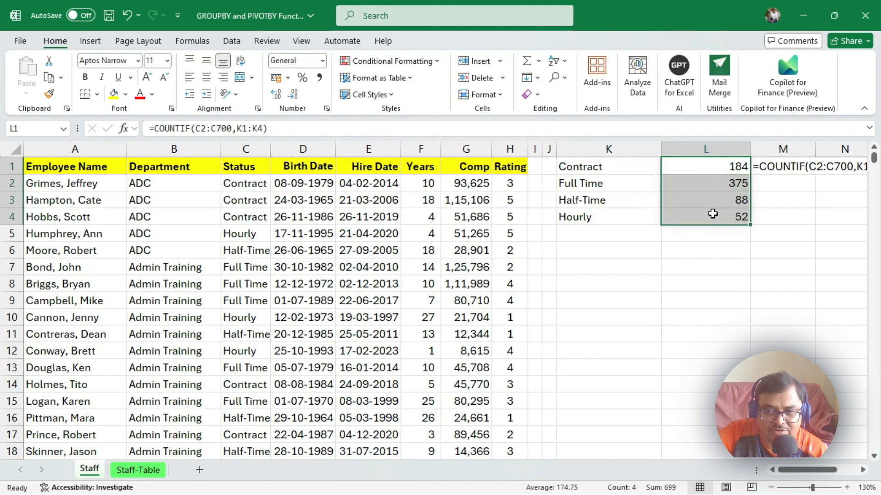
# - Begin a GROUPBY formula in K6 with the Status column including its header, C1:C700, as the row fields
pyautogui.click(605, 252)
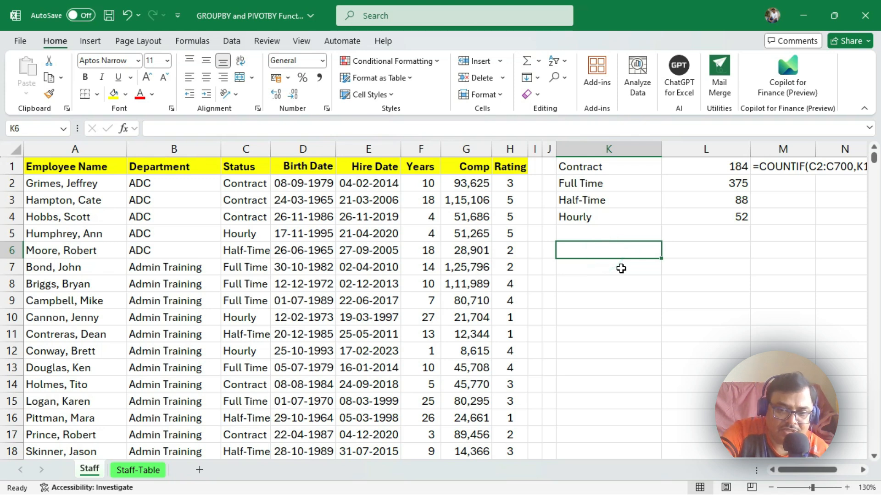
pyautogui.write('=gr')
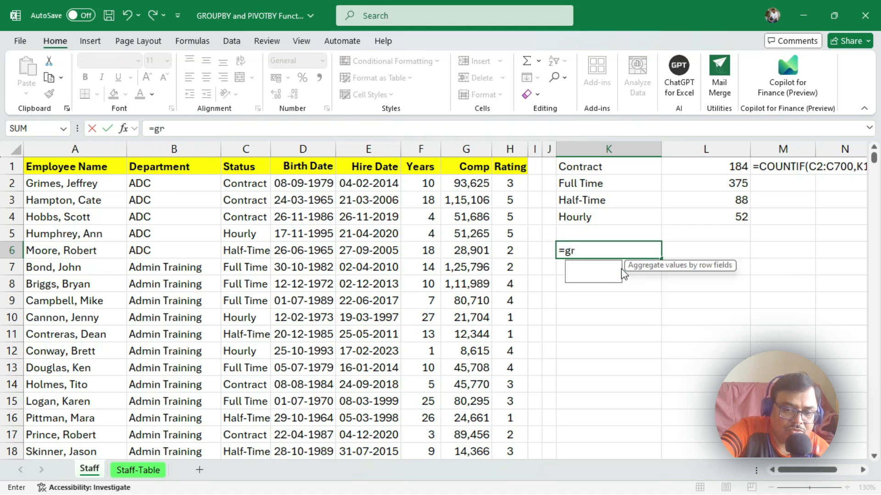
pyautogui.write('oupby(')
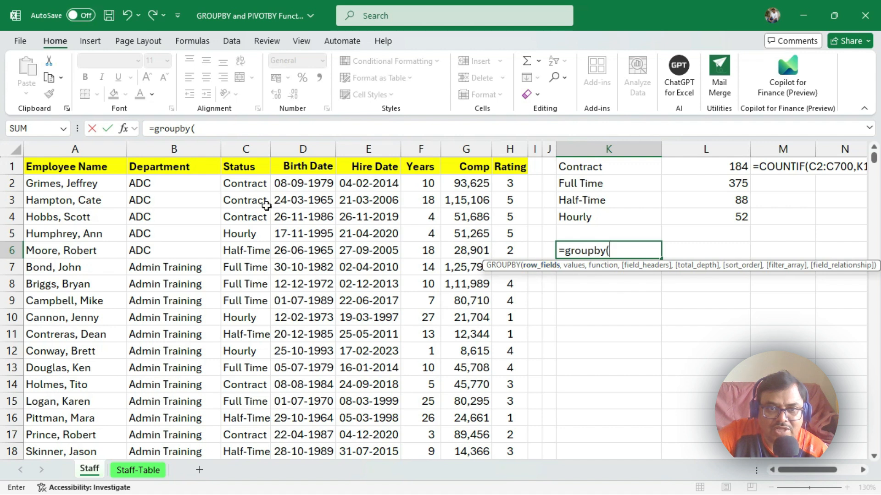
pyautogui.click(250, 185)
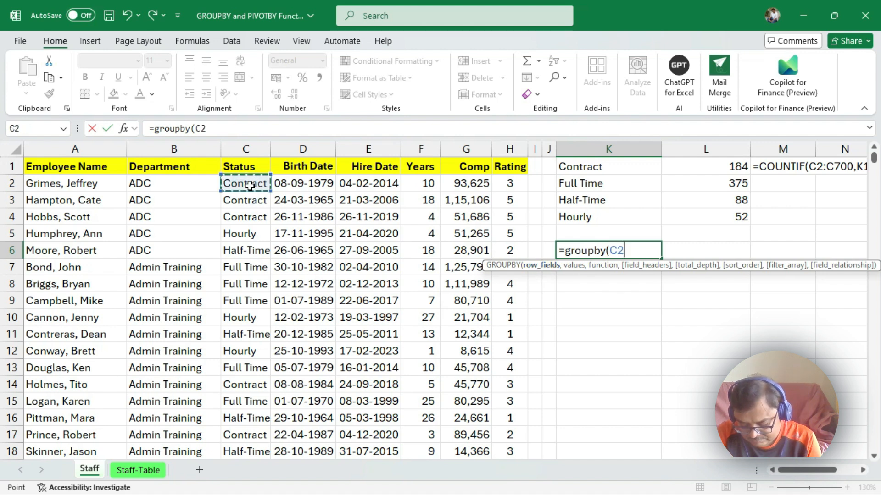
pyautogui.click(251, 169)
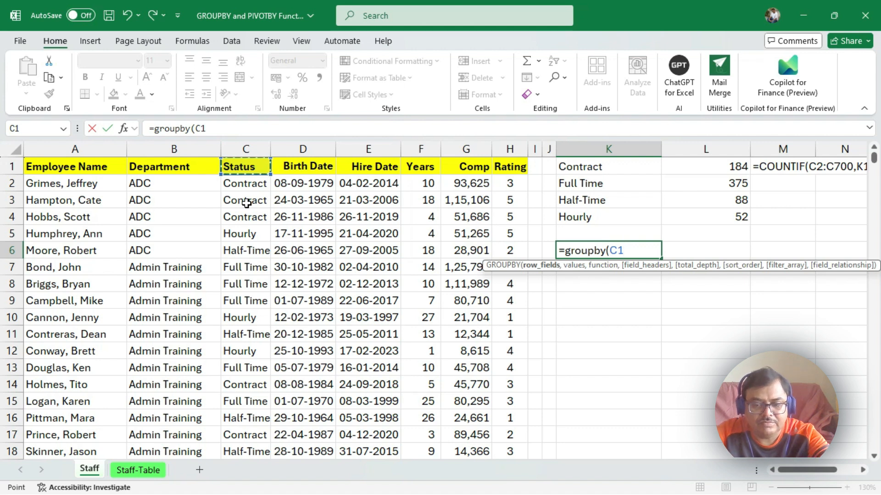
pyautogui.hotkey('ctrl', 'shift', 'Down')
pyautogui.hotkey('ctrl', 'BackSpace')
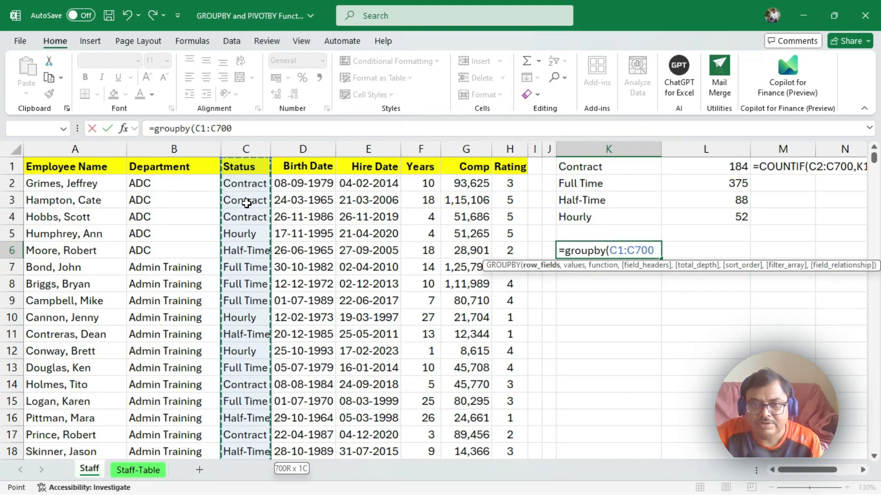
pyautogui.write(',')
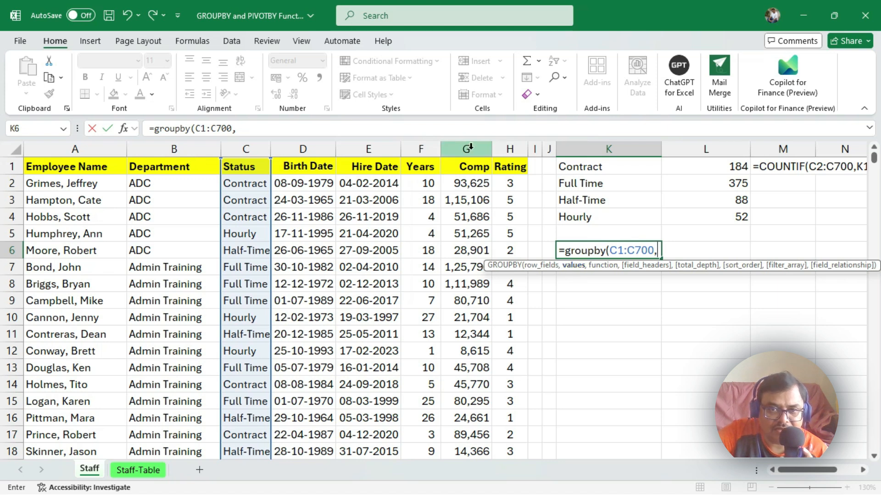
# - Complete the GROUPBY formula with the Comp column G1:G700 as values and COUNT as the function
pyautogui.click(472, 168)
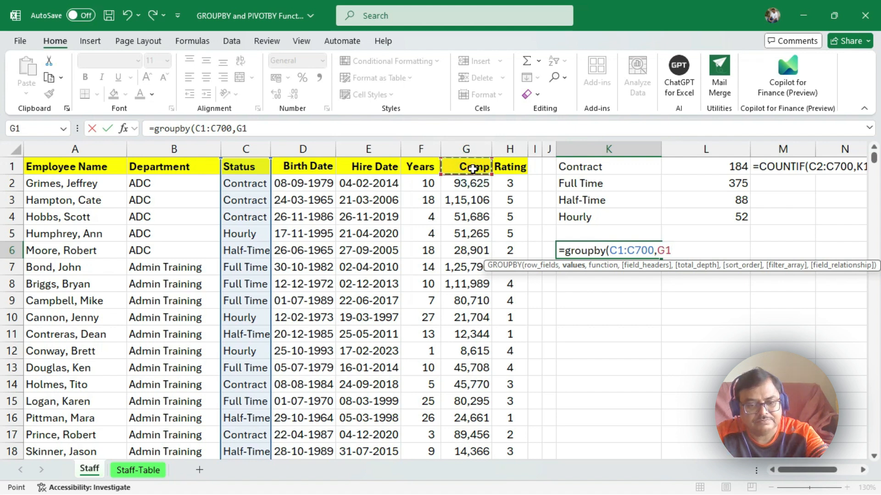
pyautogui.hotkey('ctrl', 'shift', 'Down')
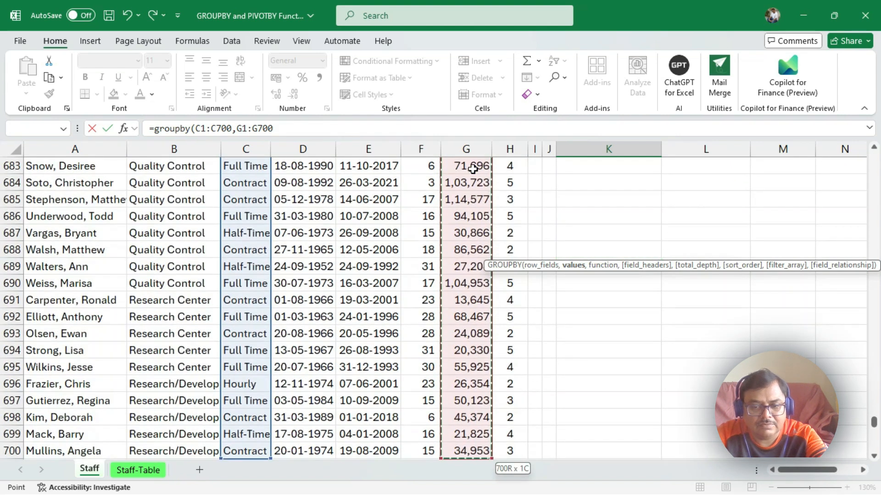
pyautogui.hotkey('ctrl', 'BackSpace')
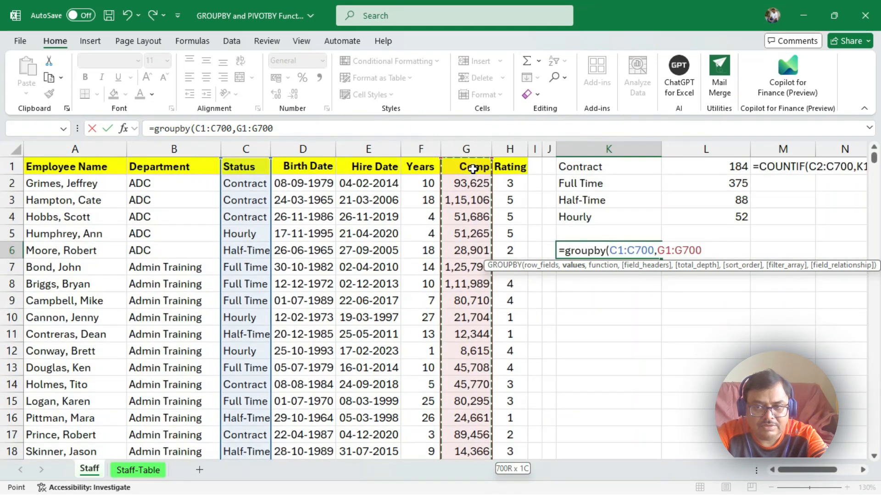
pyautogui.write(',')
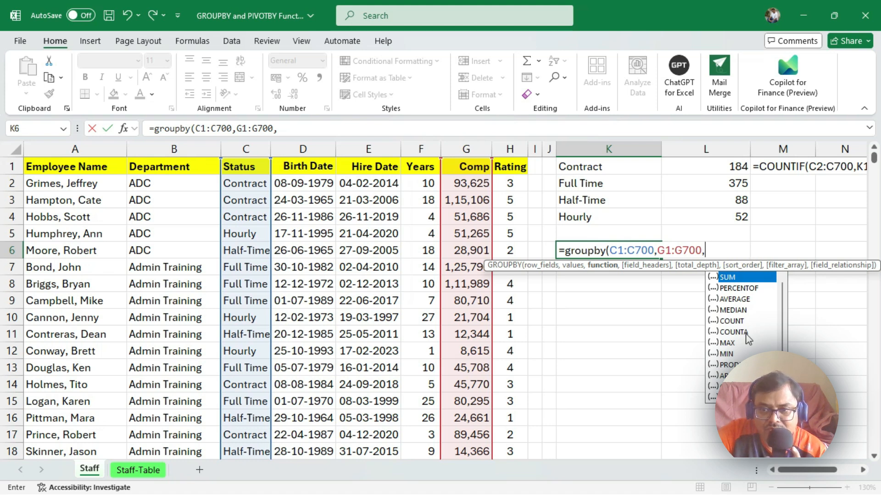
pyautogui.click(742, 321)
pyautogui.doubleClick(742, 320)
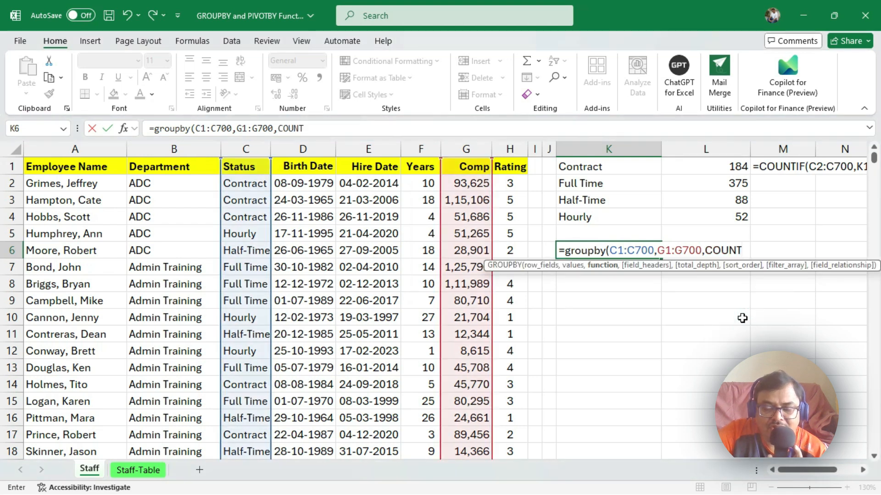
pyautogui.write(')')
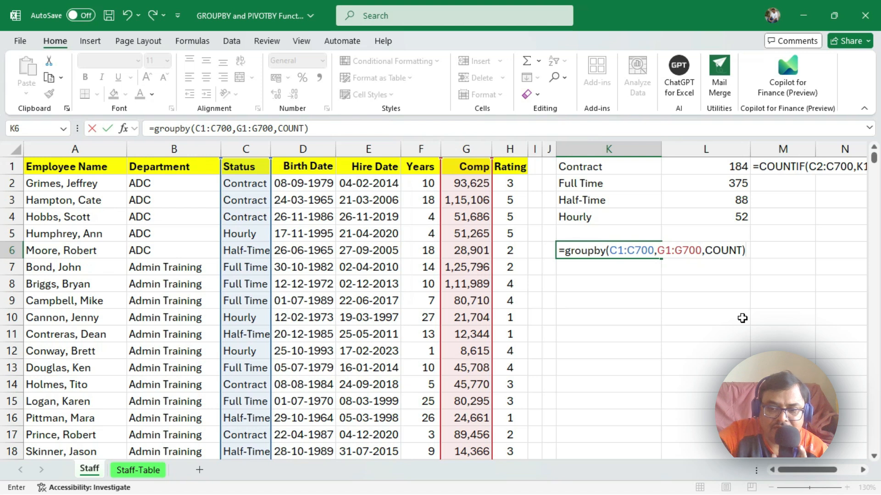
pyautogui.press('Return')
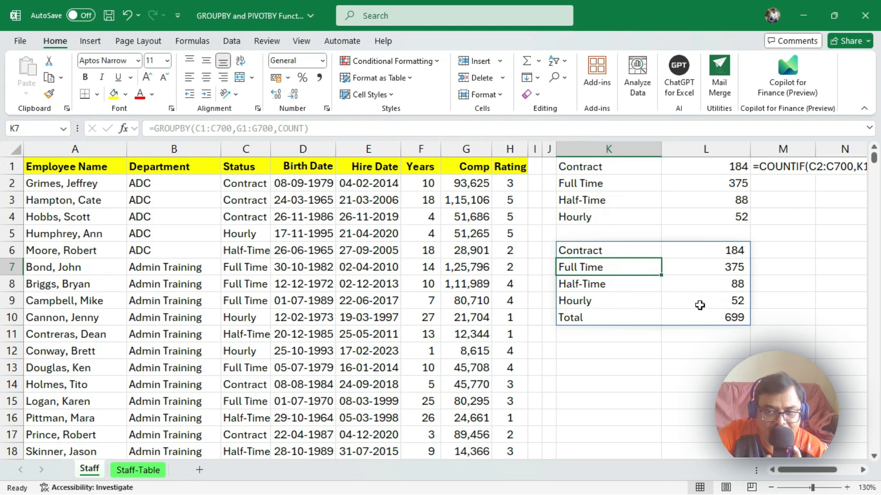
pyautogui.click(718, 315)
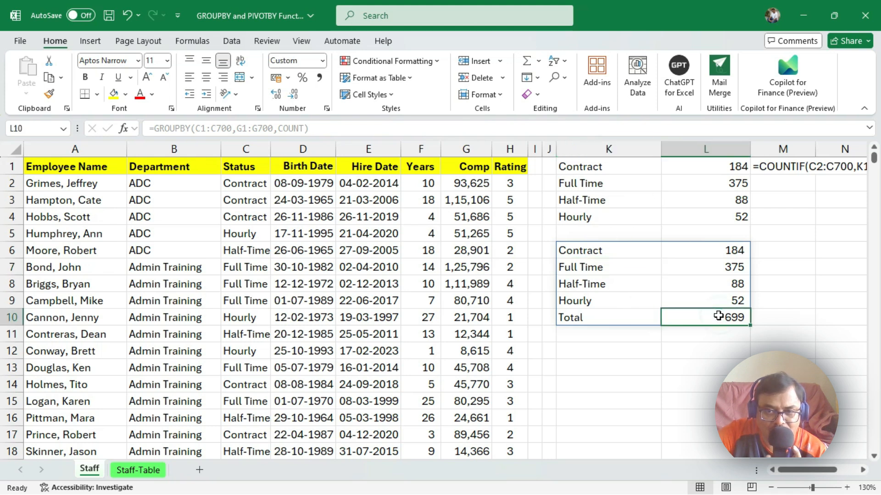
# - Change the function argument of the GROUPBY formula in K6 to HSTACK(SUM,COUNT) to return both sum and count
pyautogui.click(632, 255)
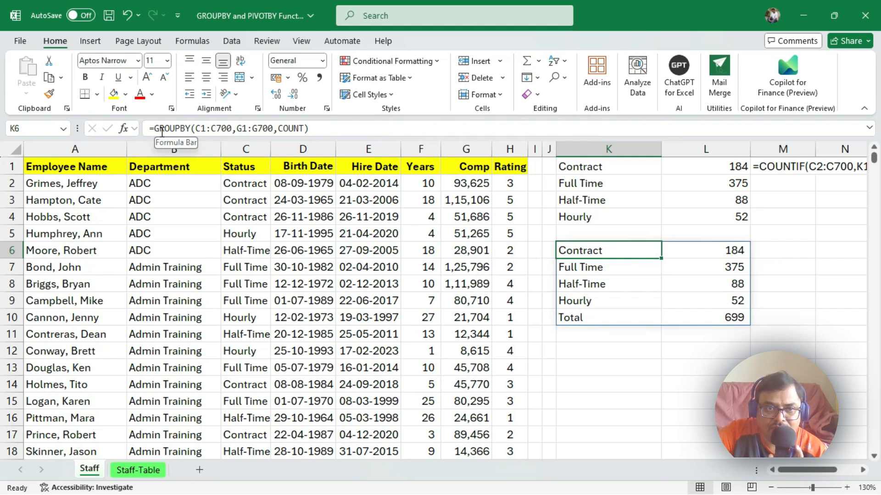
pyautogui.click(278, 128)
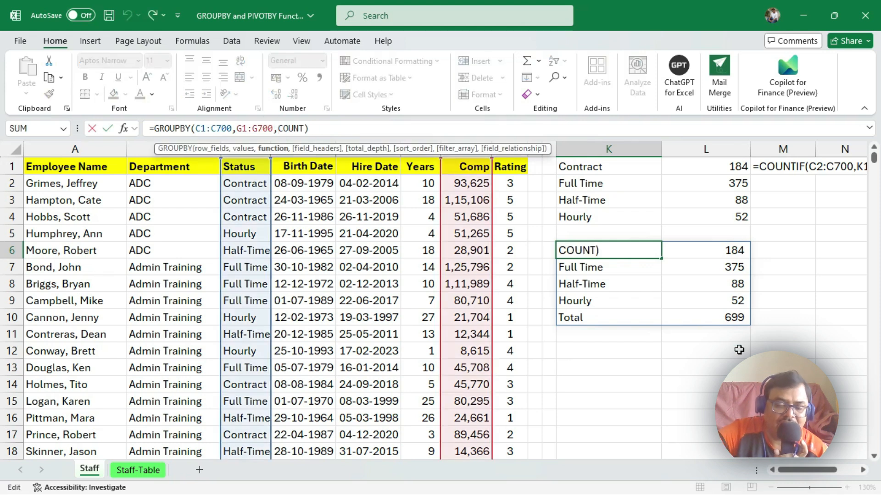
pyautogui.write('hstac')
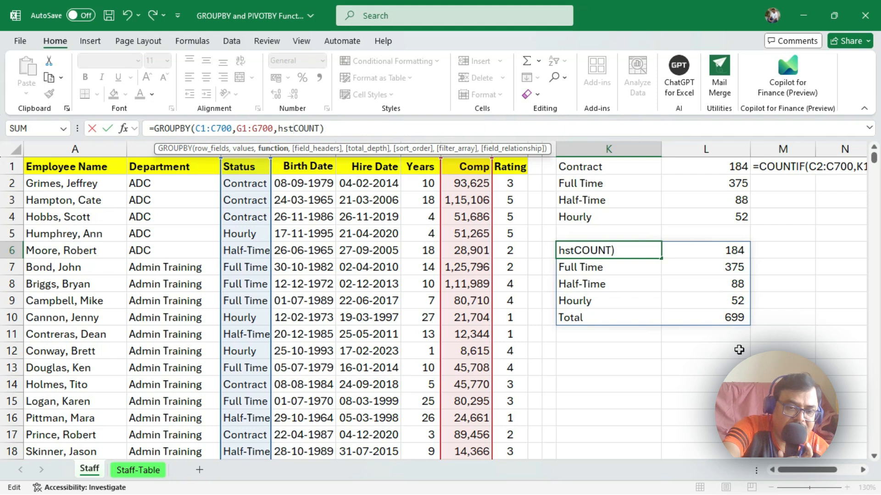
pyautogui.write('k(')
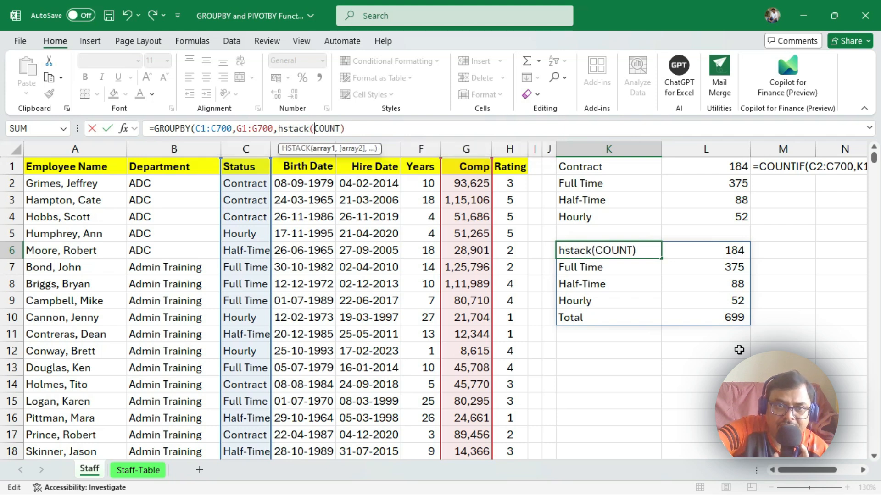
pyautogui.write('sum')
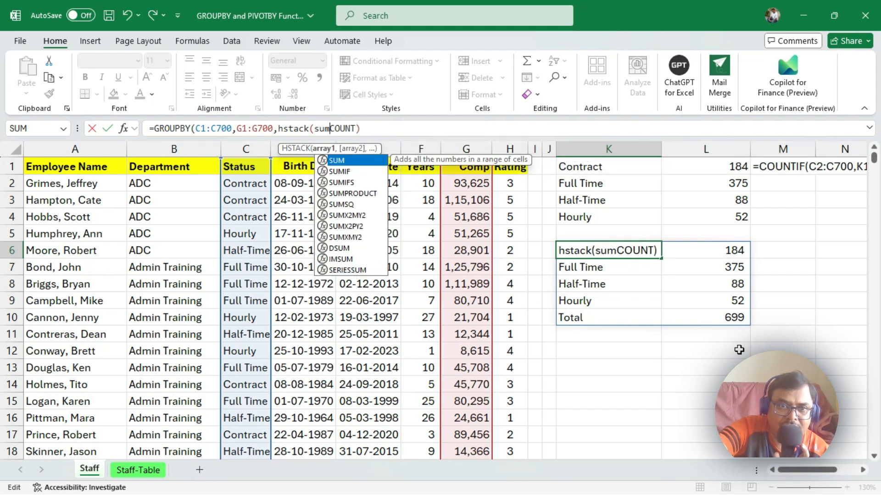
pyautogui.write(',')
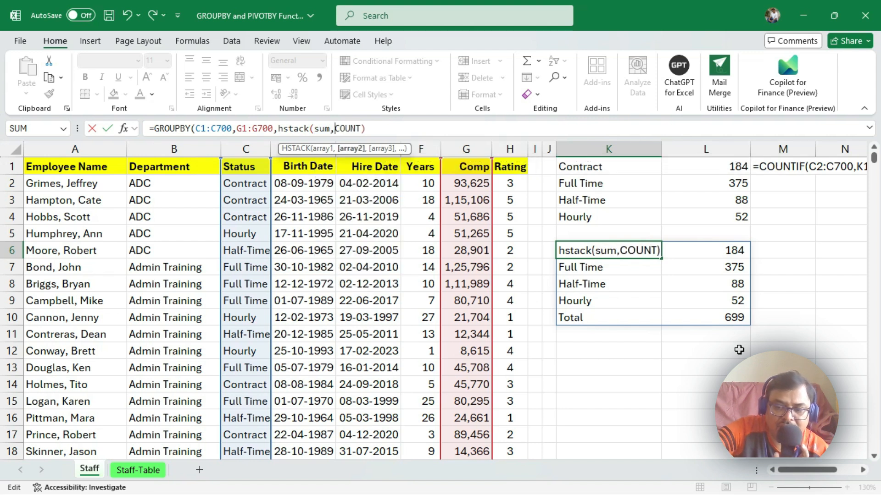
pyautogui.press('End')
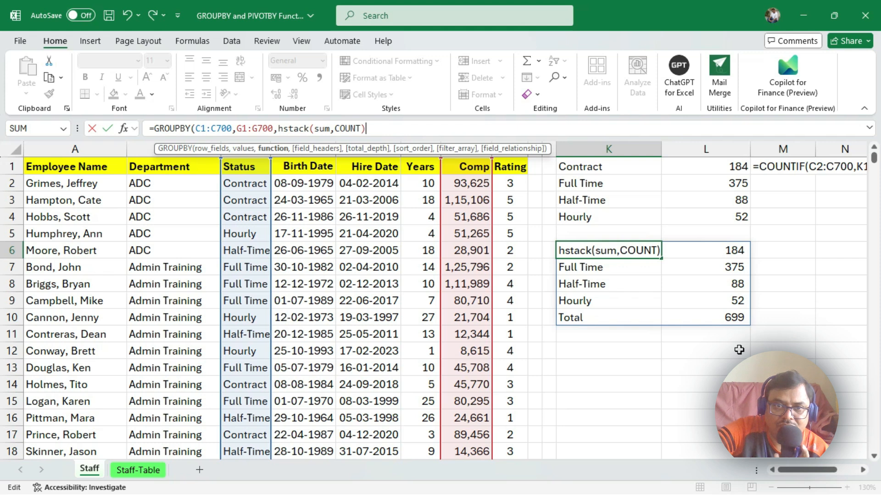
pyautogui.write(')')
pyautogui.press('Return')
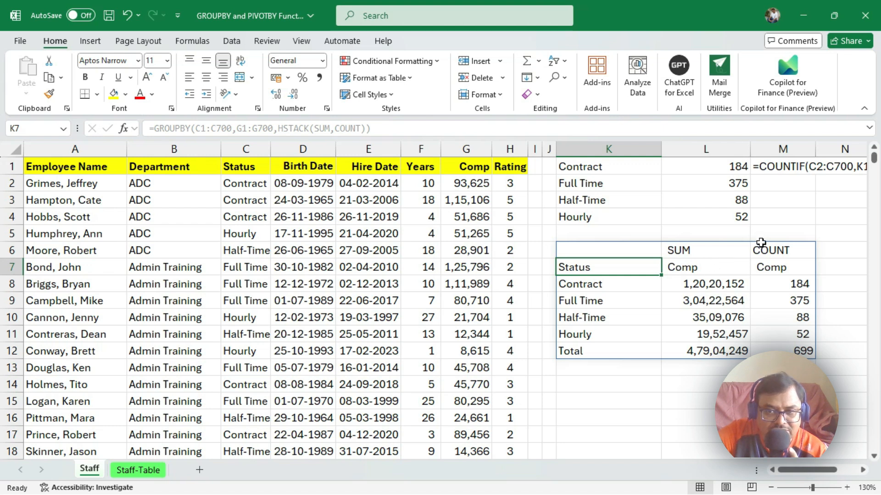
# - Add the field_headers argument 3 (Yes and show) to the GROUPBY formula in K6
pyautogui.click(594, 248)
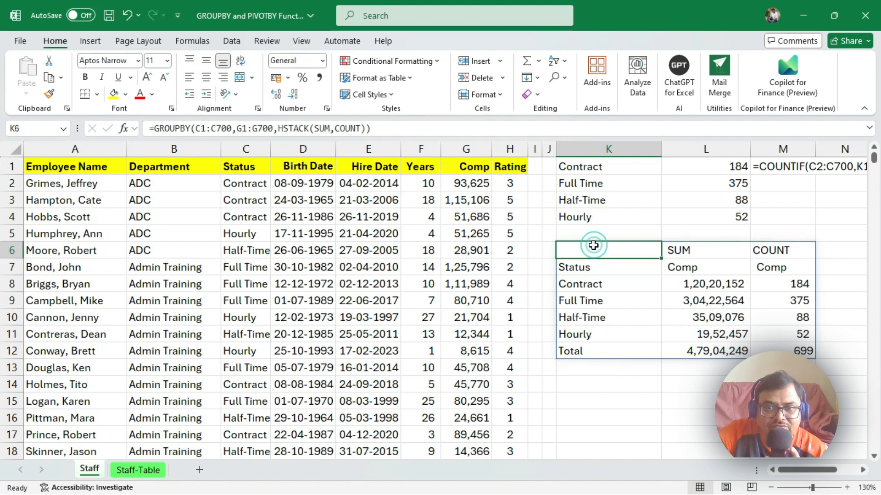
pyautogui.click(367, 129)
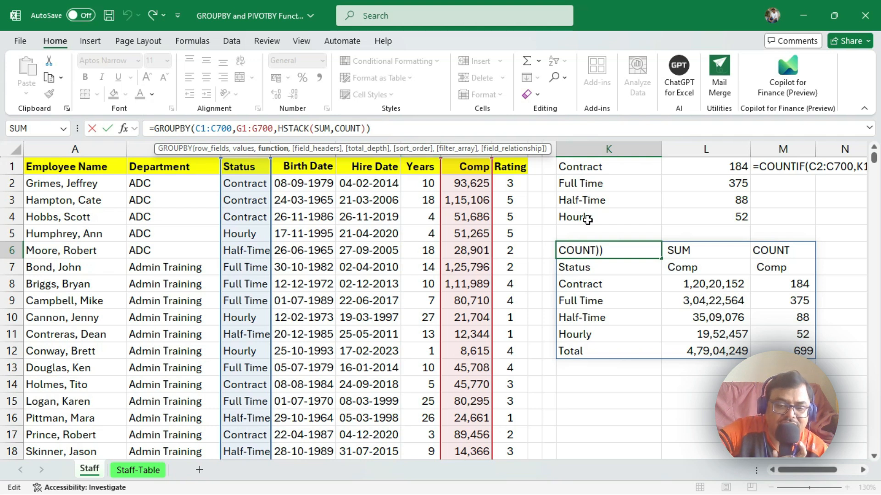
pyautogui.write(',')
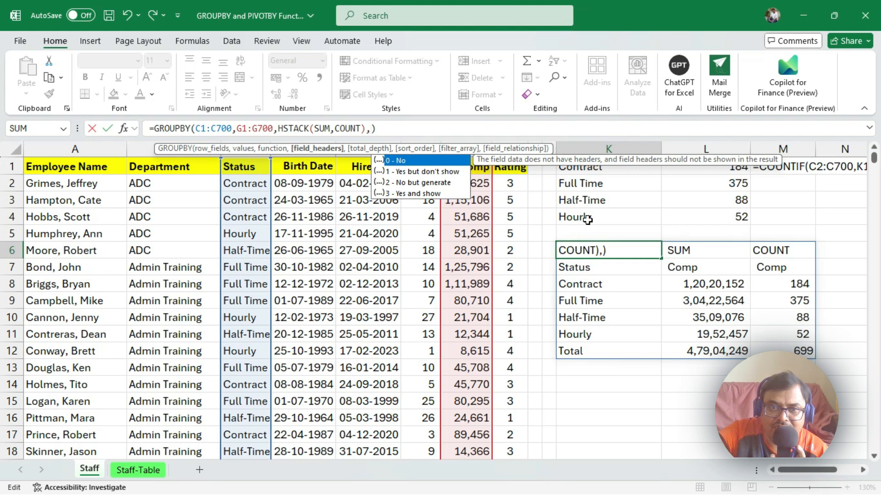
pyautogui.doubleClick(424, 194)
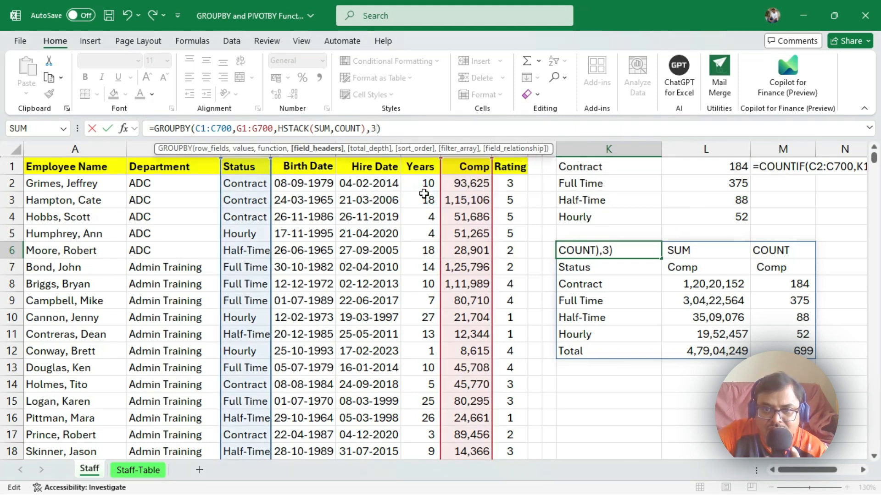
pyautogui.press('Return')
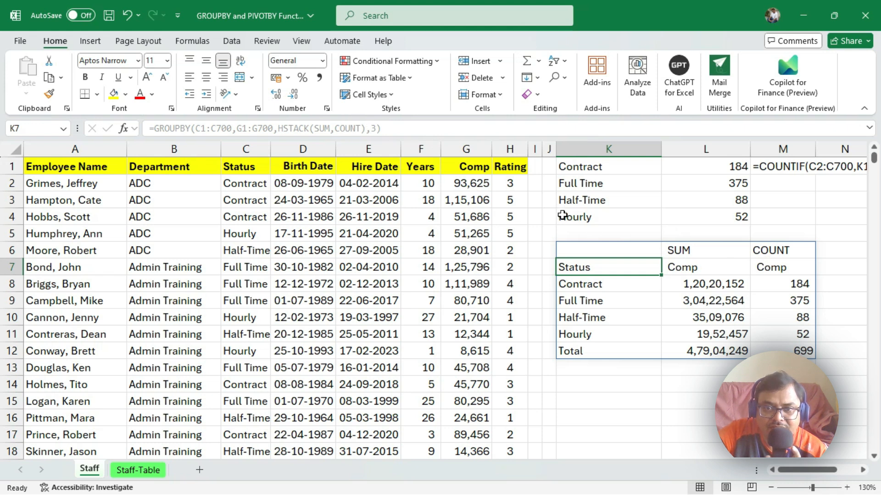
# - Extend the K6 GROUPBY formula by leaving total_depth empty and setting sort_order to 2
pyautogui.click(570, 250)
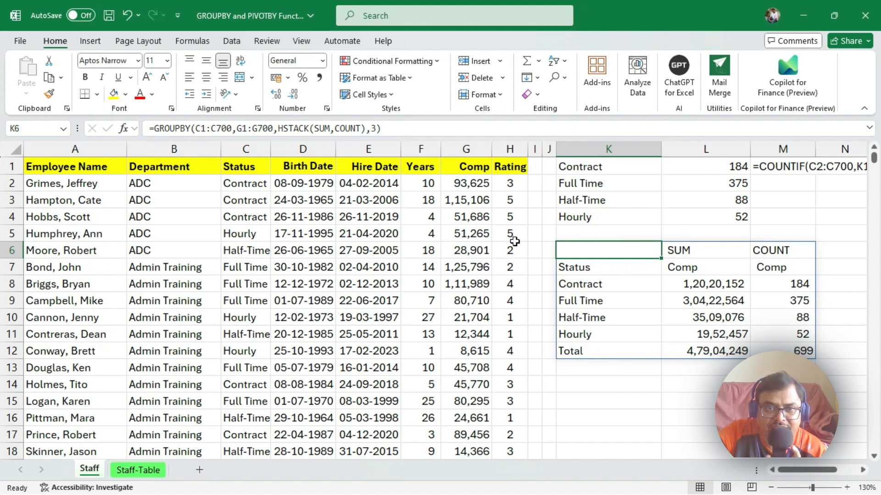
pyautogui.click(373, 128)
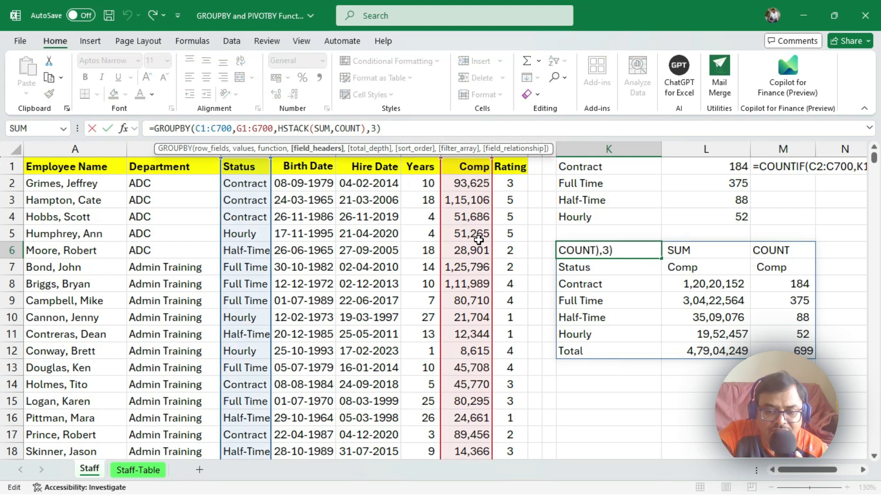
pyautogui.write(',')
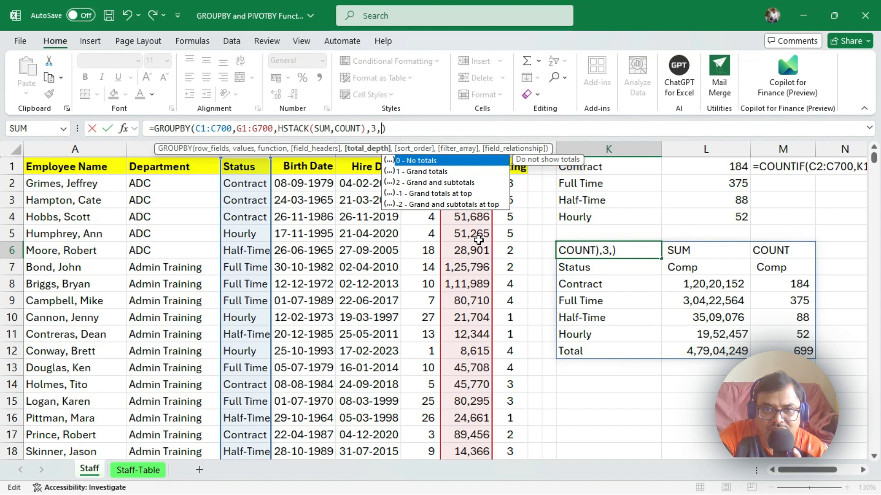
pyautogui.write(',')
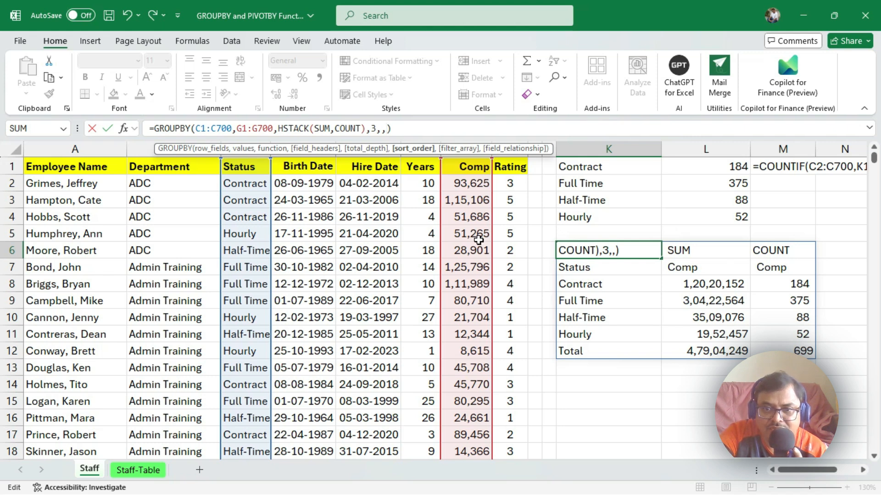
pyautogui.write('1')
pyautogui.press('BackSpace')
pyautogui.write('2')
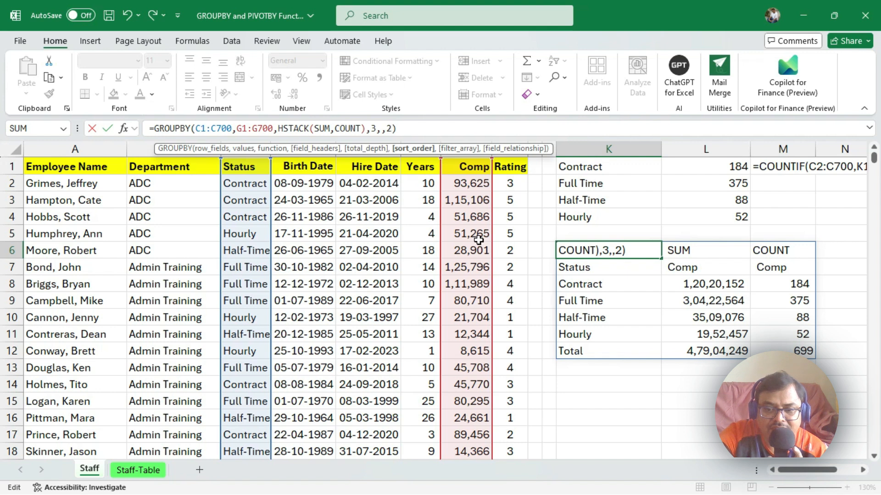
pyautogui.write(')')
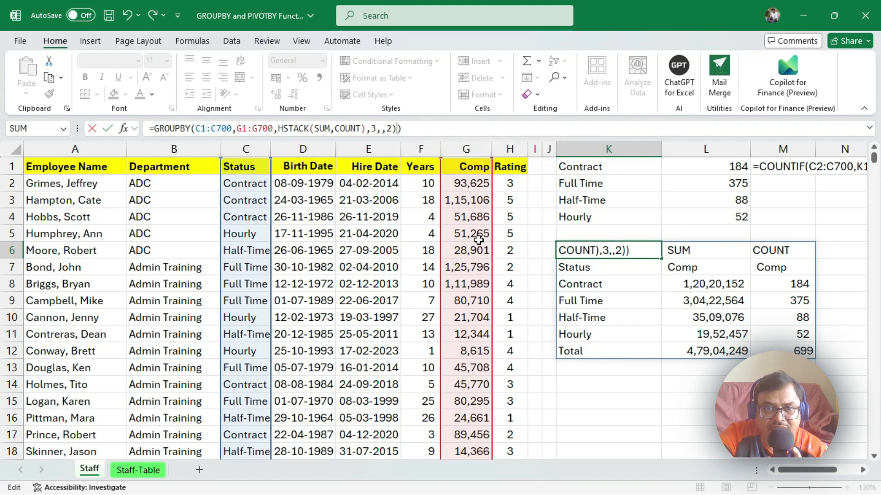
pyautogui.press('BackSpace')
pyautogui.press('Return')
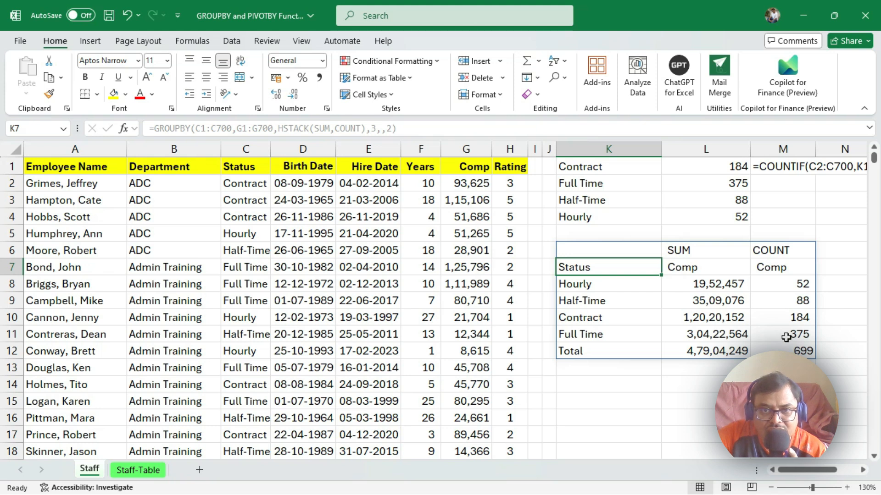
# - Change the sort_order argument of the GROUPBY formula in K6 to 3, sorting by the COUNT column
pyautogui.click(392, 130)
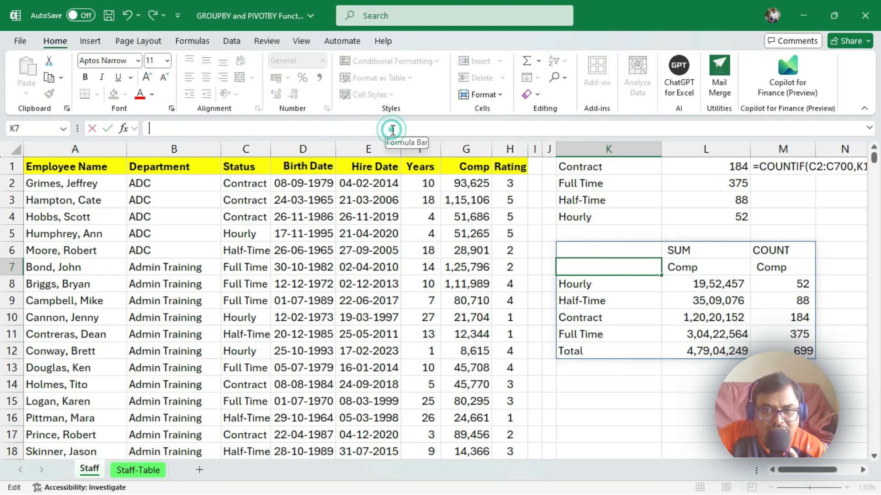
pyautogui.click(609, 244)
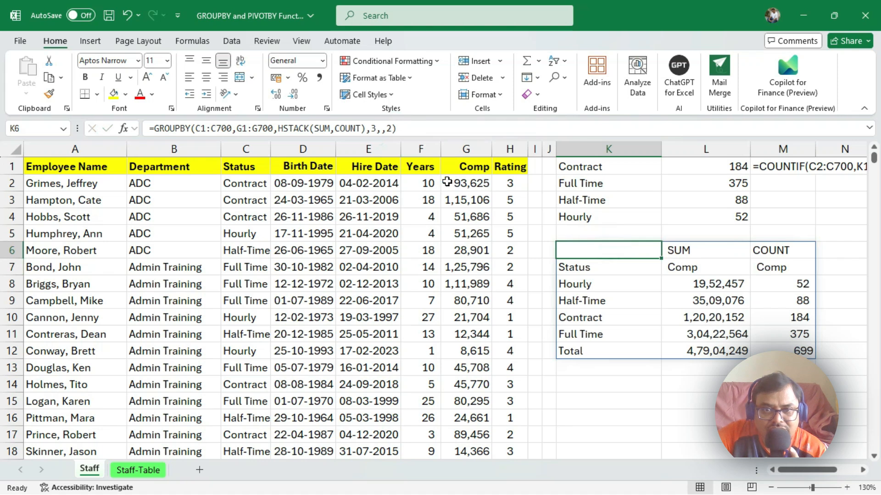
pyautogui.click(390, 130)
pyautogui.press('BackSpace')
pyautogui.write('3')
pyautogui.press('Return')
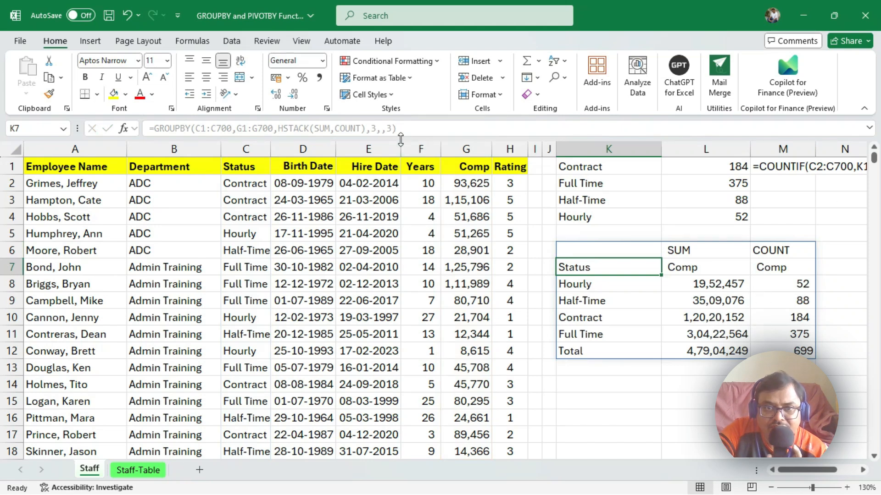
# - Set the sort_order argument of the K6 GROUPBY formula to -3 for a descending sort by count
pyautogui.click(574, 251)
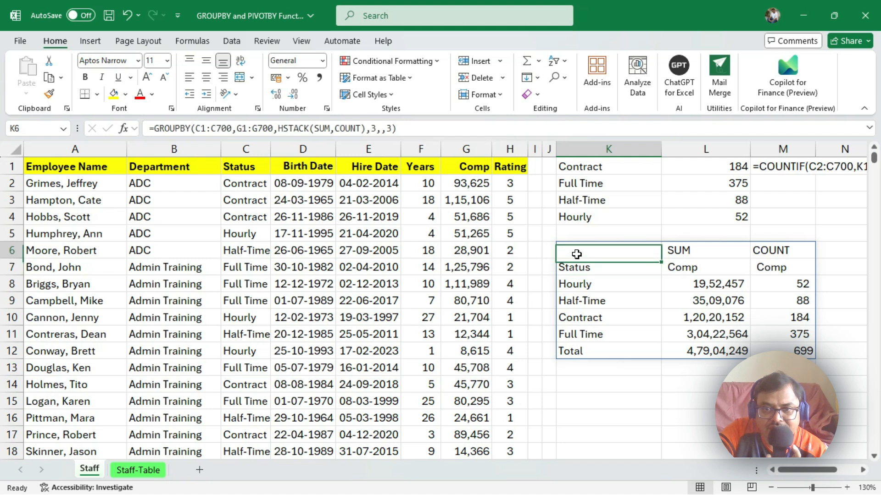
pyautogui.click(385, 129)
pyautogui.write(',')
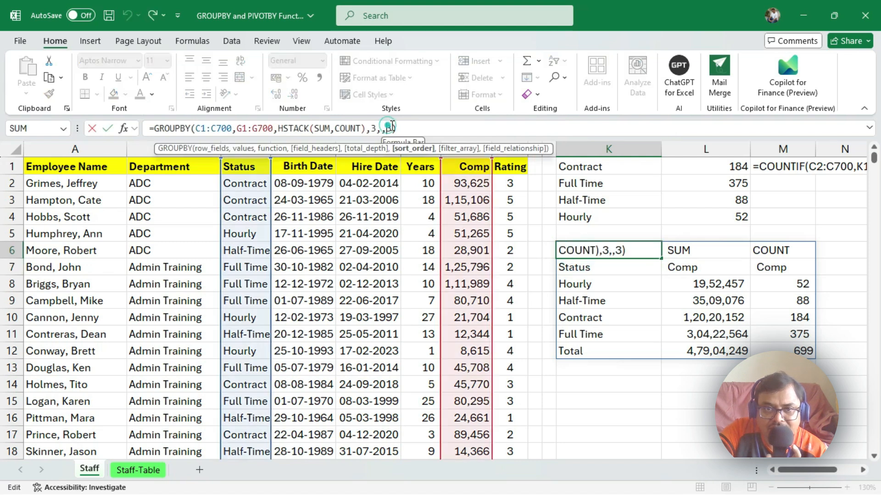
pyautogui.write('-')
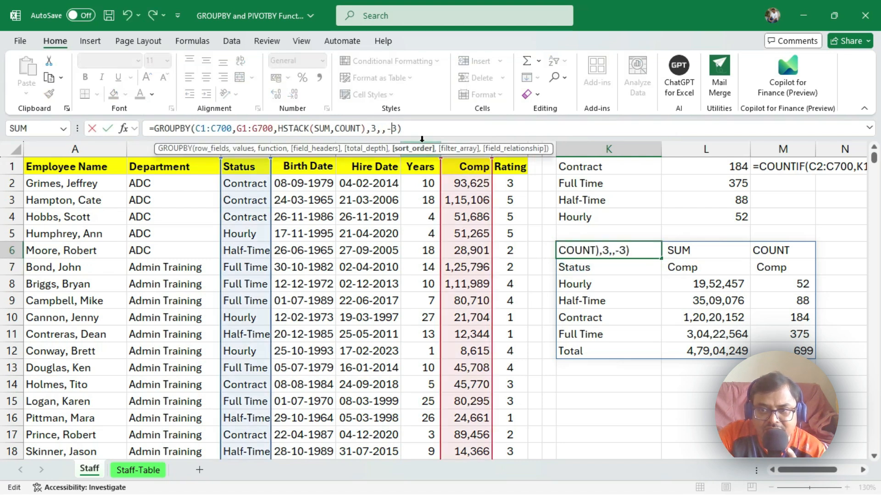
pyautogui.press('Return')
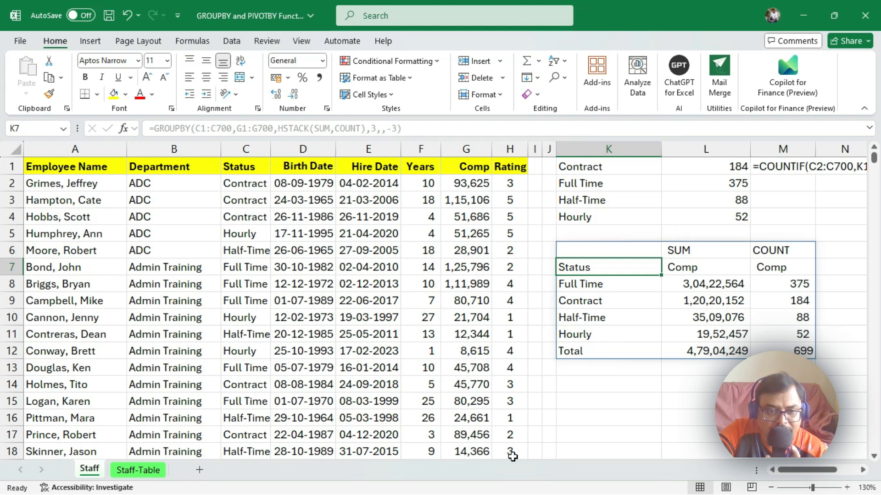
# - Go to the Staff-Table sheet and check the name of the employee table
pyautogui.click(135, 469)
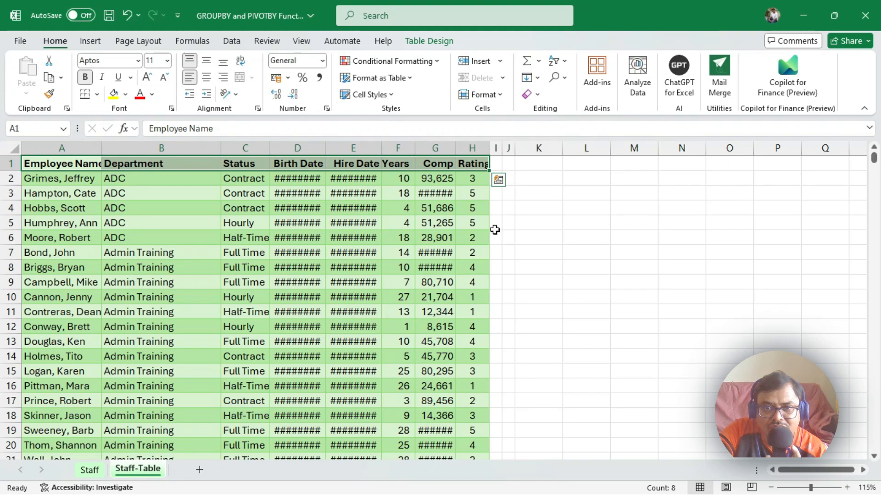
pyautogui.click(528, 193)
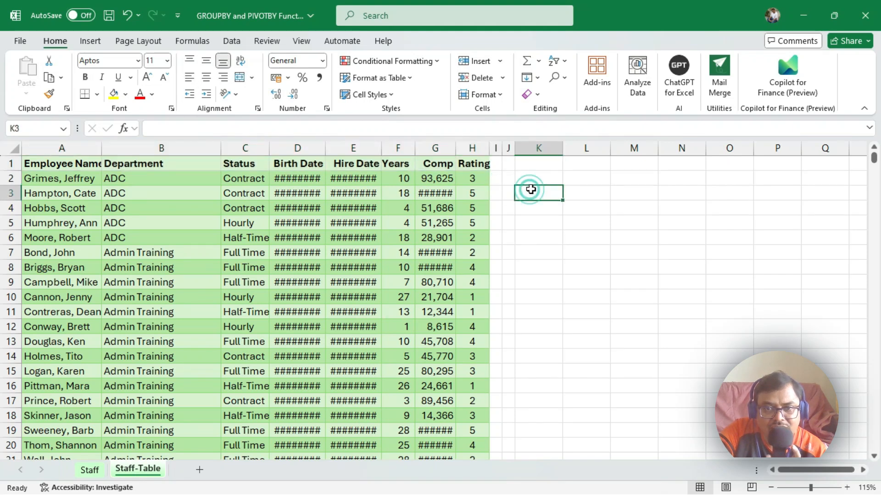
pyautogui.click(547, 177)
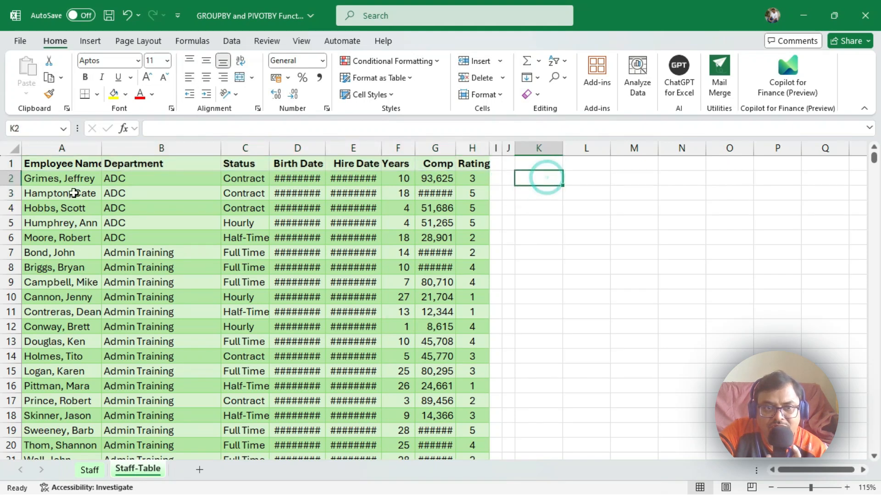
pyautogui.click(230, 225)
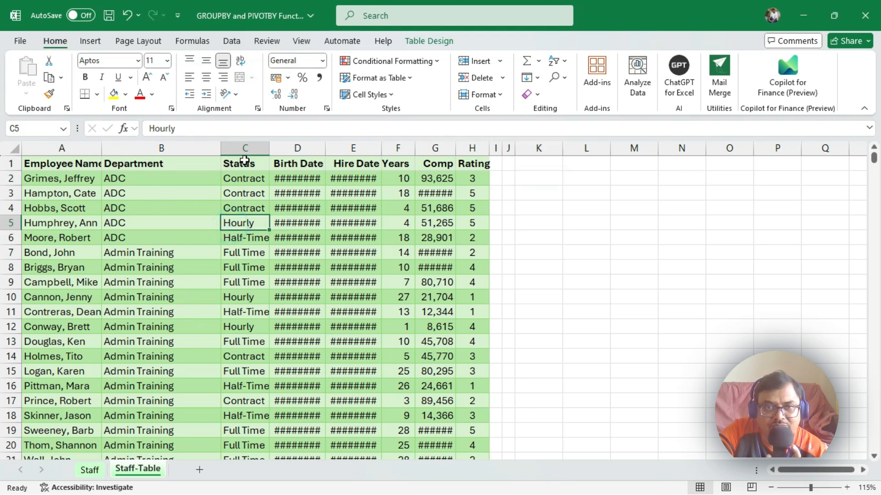
pyautogui.click(431, 43)
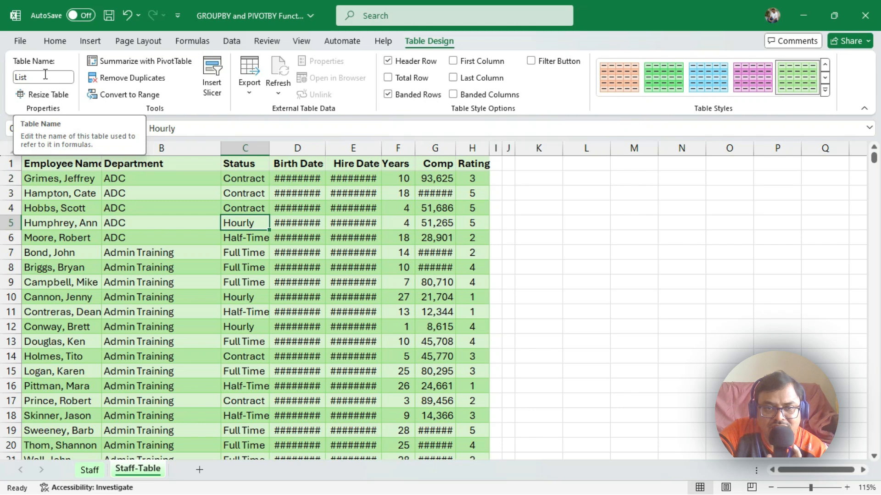
# - Start a GROUPBY formula in cell K2 of the Staff-Table sheet with List[Status] as the row fields
pyautogui.click(542, 180)
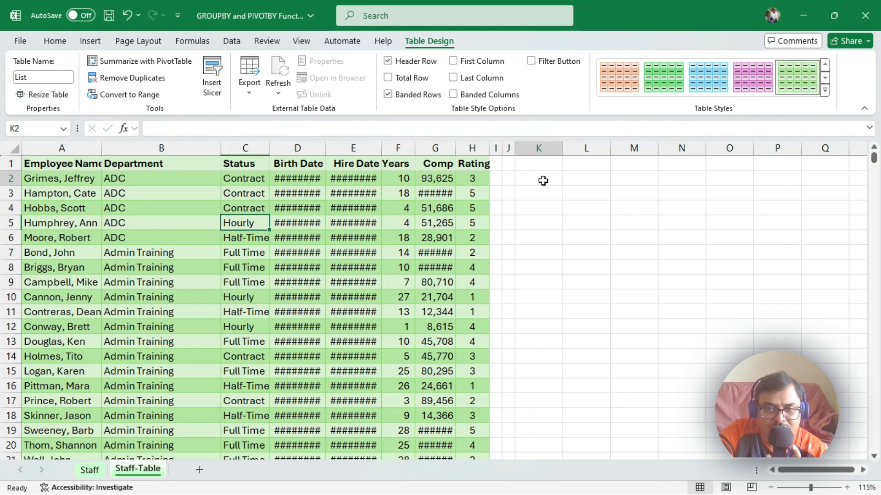
pyautogui.write('=')
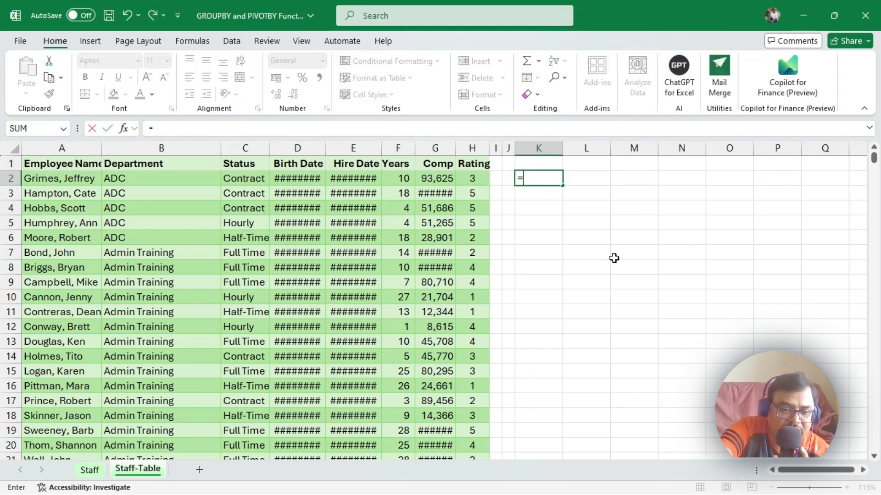
pyautogui.write('groupby(')
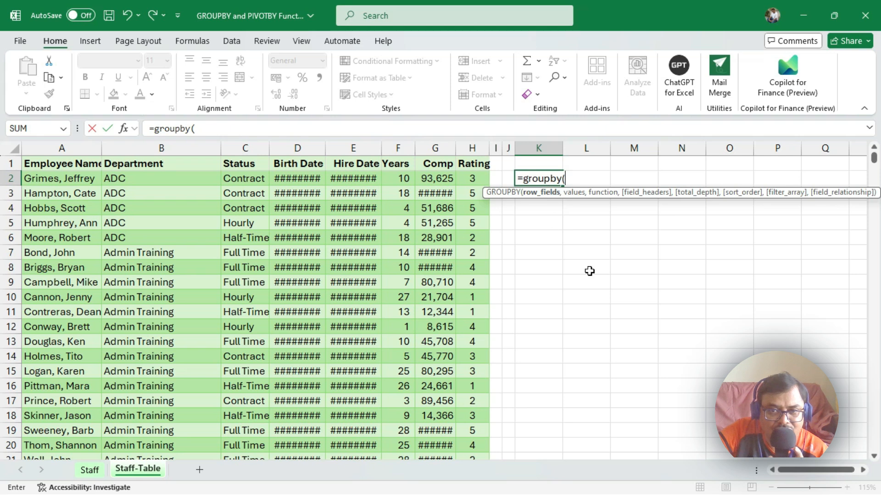
pyautogui.write('list')
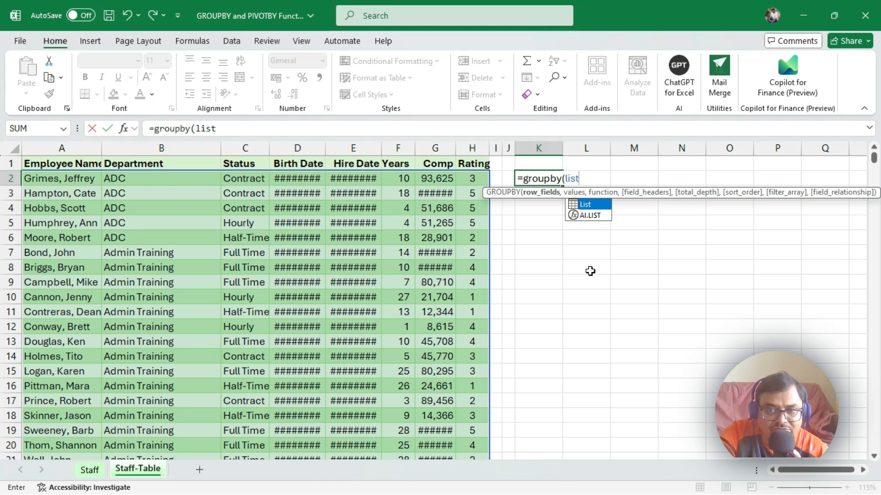
pyautogui.write('[')
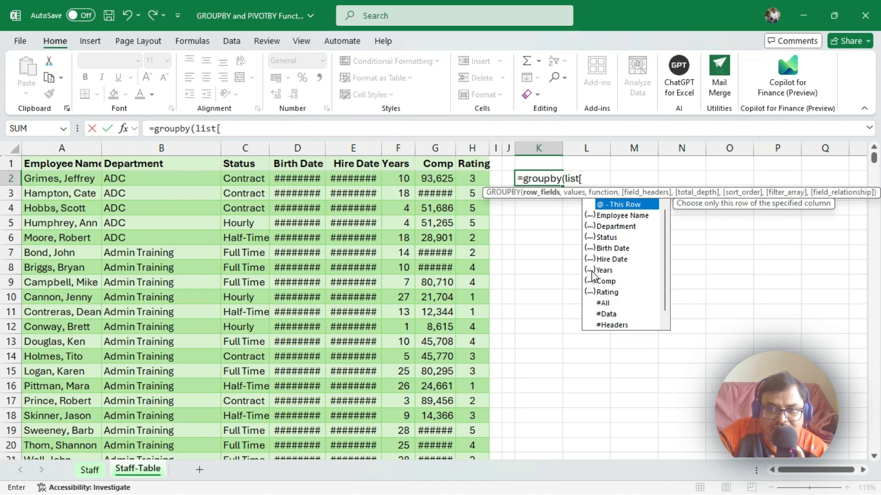
pyautogui.click(614, 239)
pyautogui.doubleClick(614, 239)
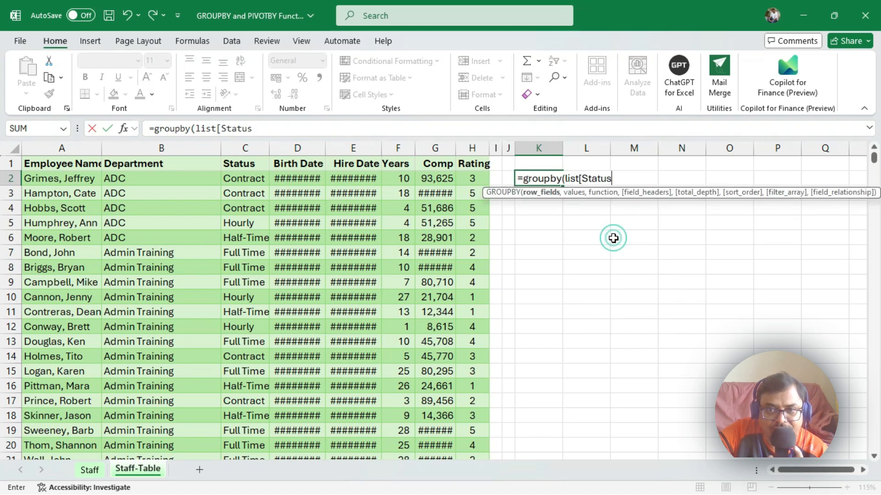
pyautogui.write(']')
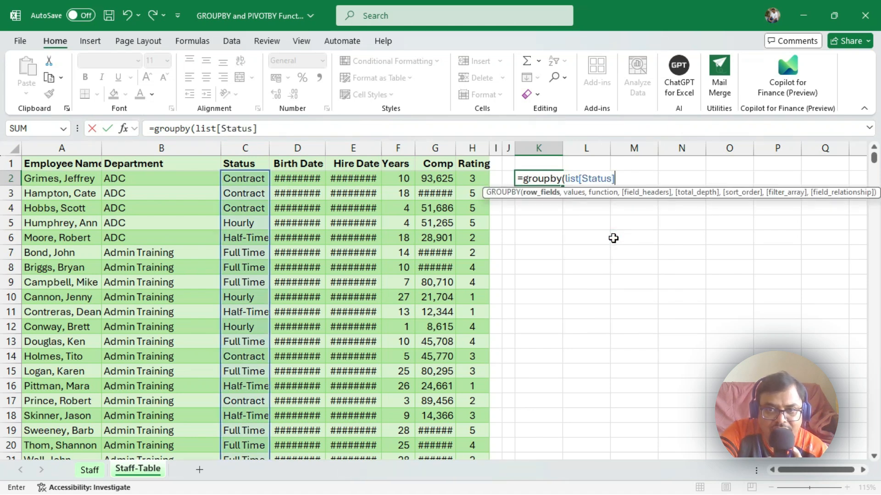
# - Add List[Years] as the values argument of the GROUPBY formula in K2
pyautogui.write(',')
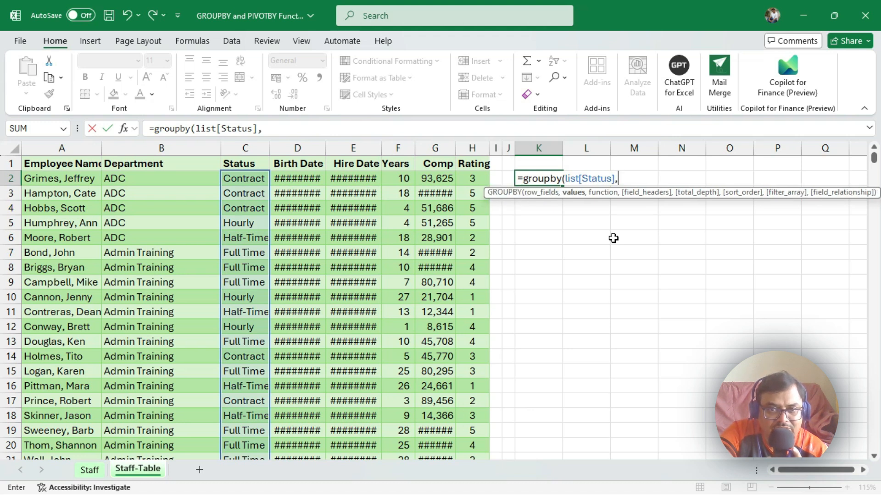
pyautogui.write('list')
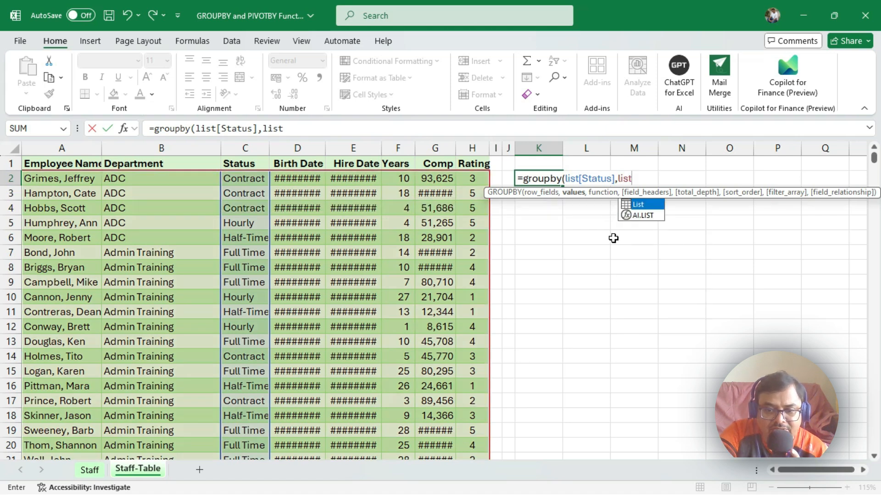
pyautogui.write('[')
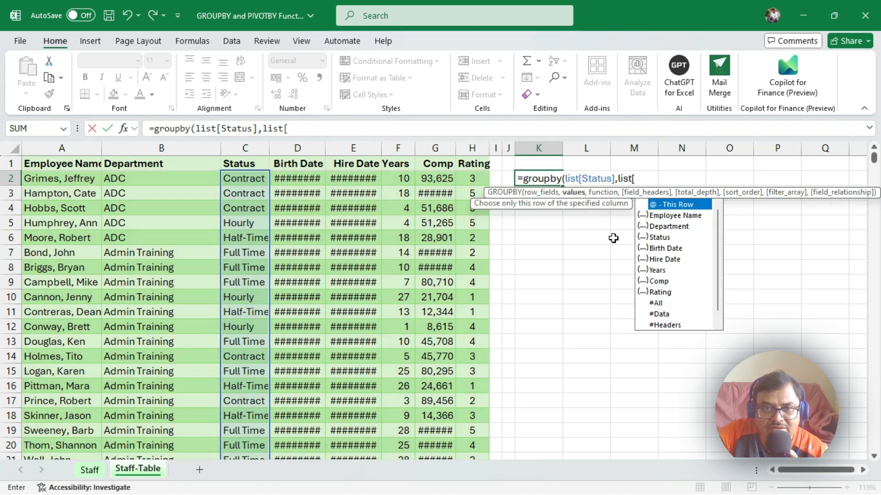
pyautogui.click(659, 271)
pyautogui.doubleClick(660, 271)
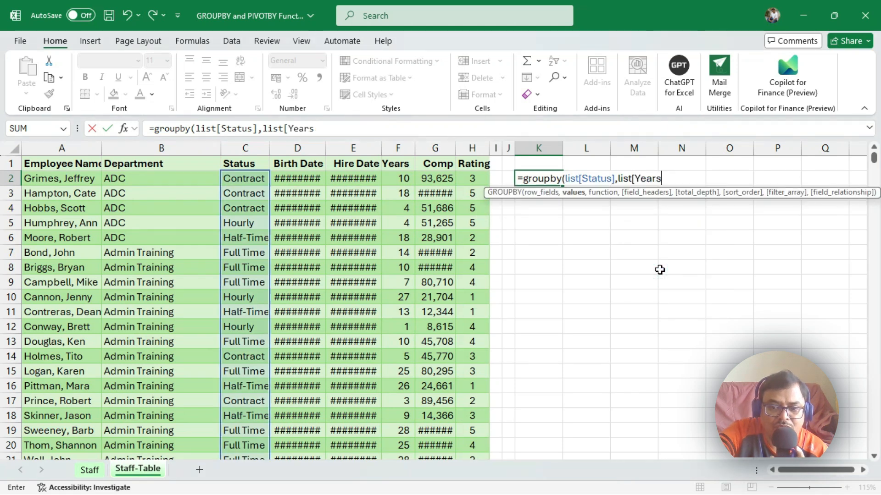
pyautogui.write(']')
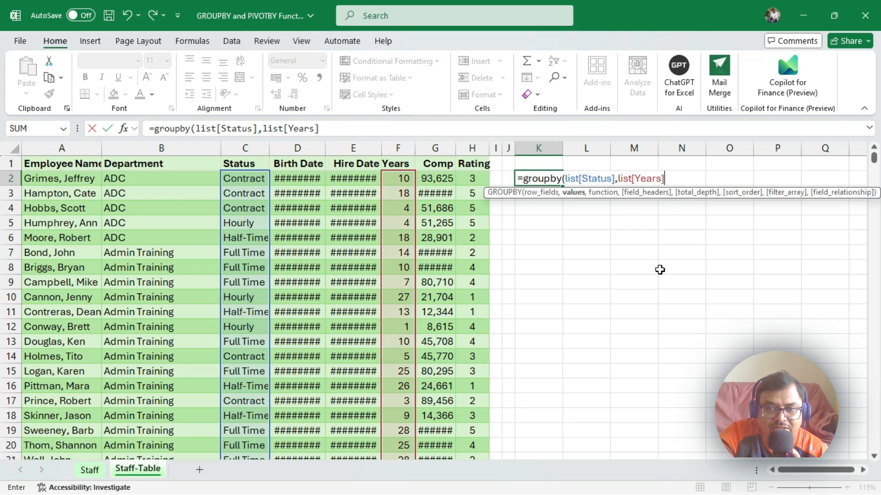
pyautogui.write(',')
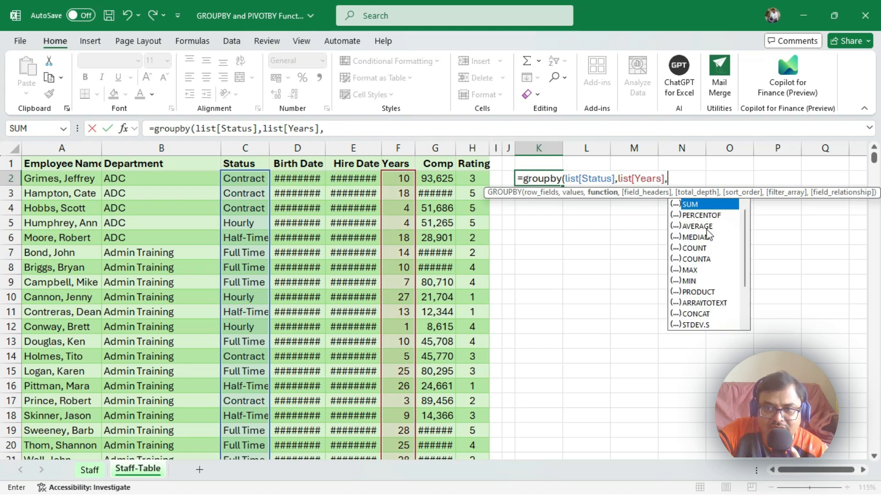
pyautogui.doubleClick(712, 204)
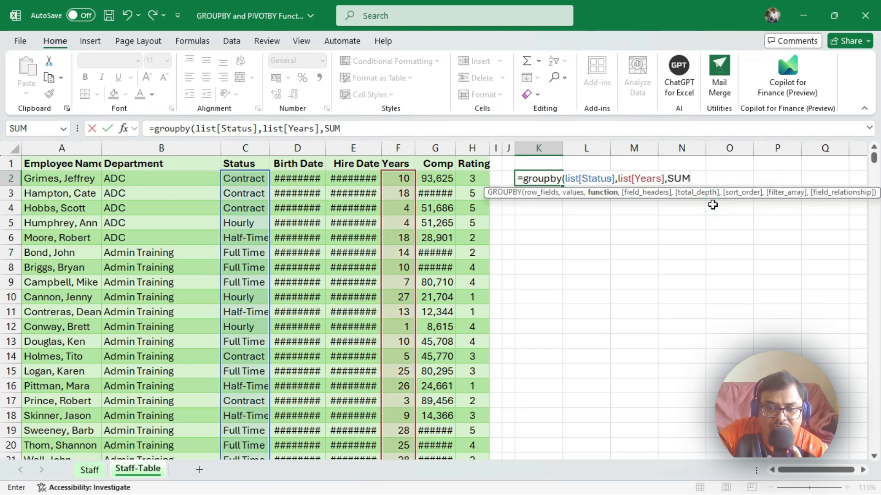
pyautogui.press('BackSpace')
pyautogui.press('BackSpace')
pyautogui.press('BackSpace')
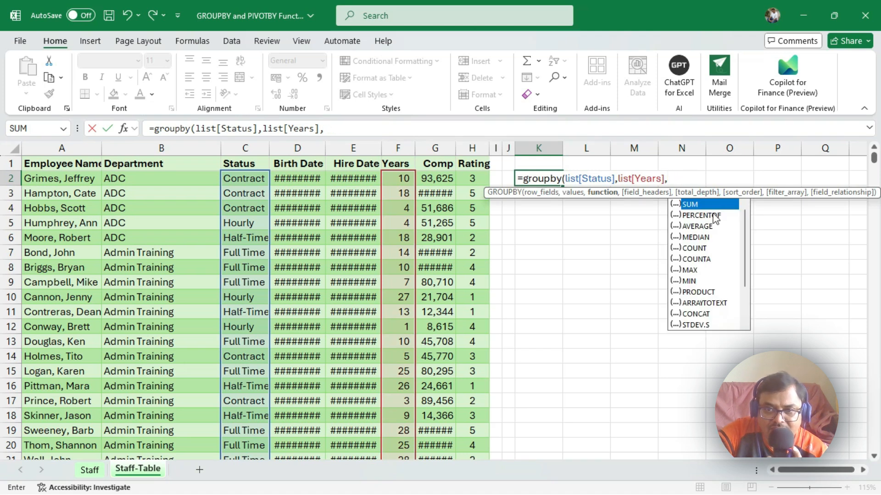
# - Use COUNT as the function argument and complete the K2 formula as =GROUPBY(List[Status],List[Years],COUNT)
pyautogui.doubleClick(701, 247)
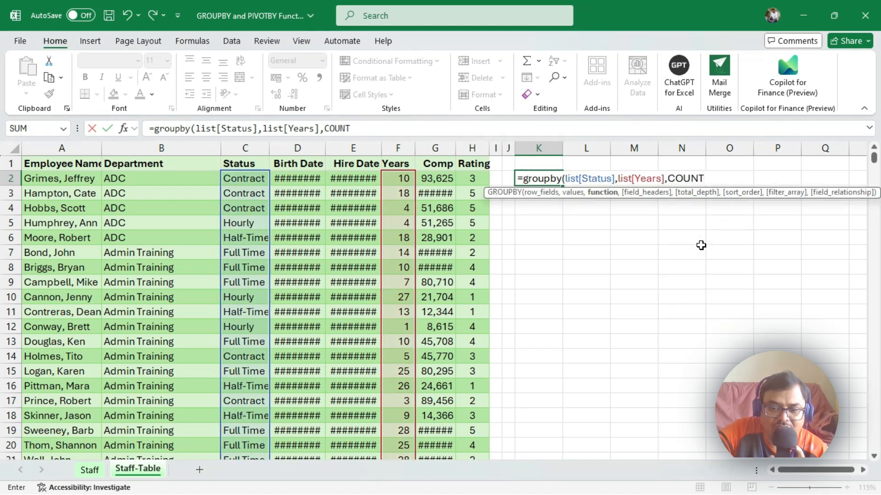
pyautogui.write(')')
pyautogui.press('Return')
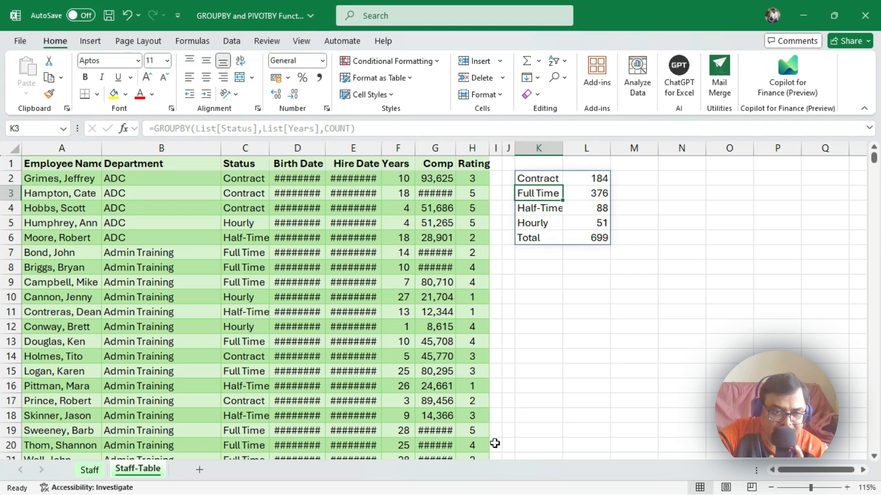
# - Return to the Staff sheet to view its GROUPBY summary by status
pyautogui.click(90, 469)
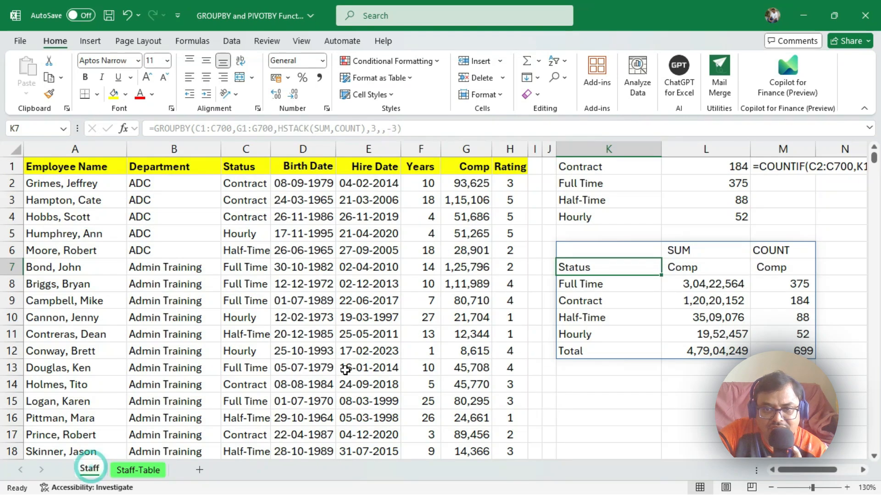